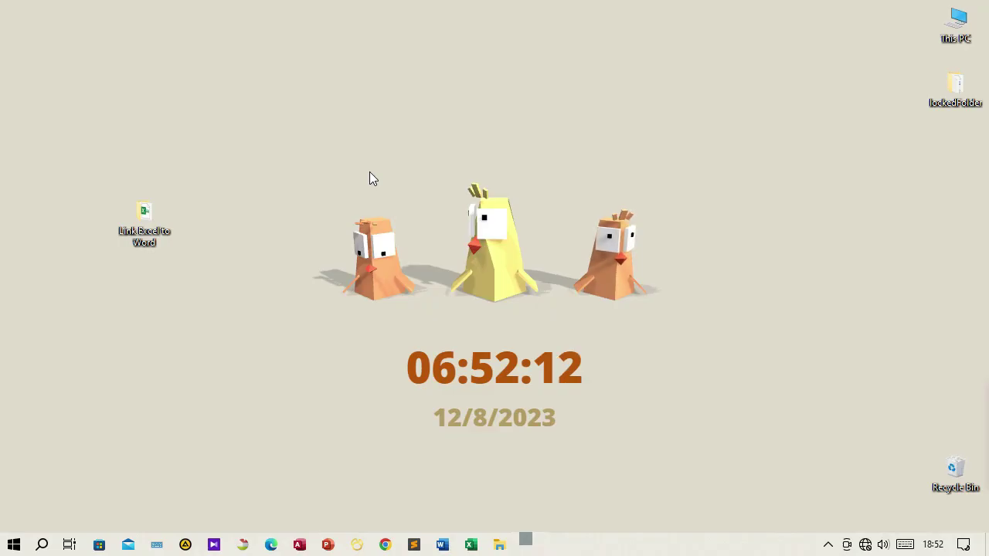
Refresh the desktop and open the Expenditure workbook from the Link Excel to Word folder.
right_click(505, 146)
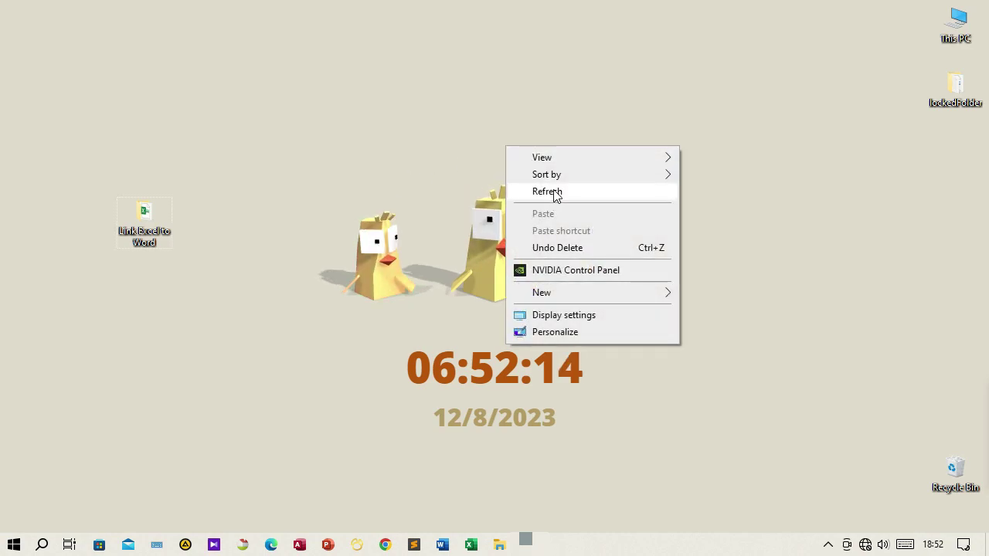
click(551, 193)
double_click(153, 230)
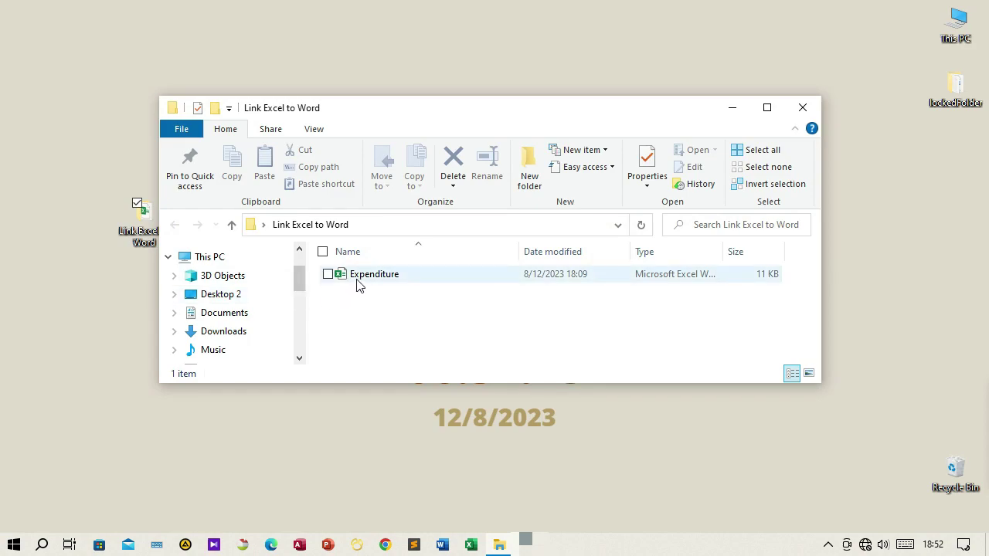
click(364, 280)
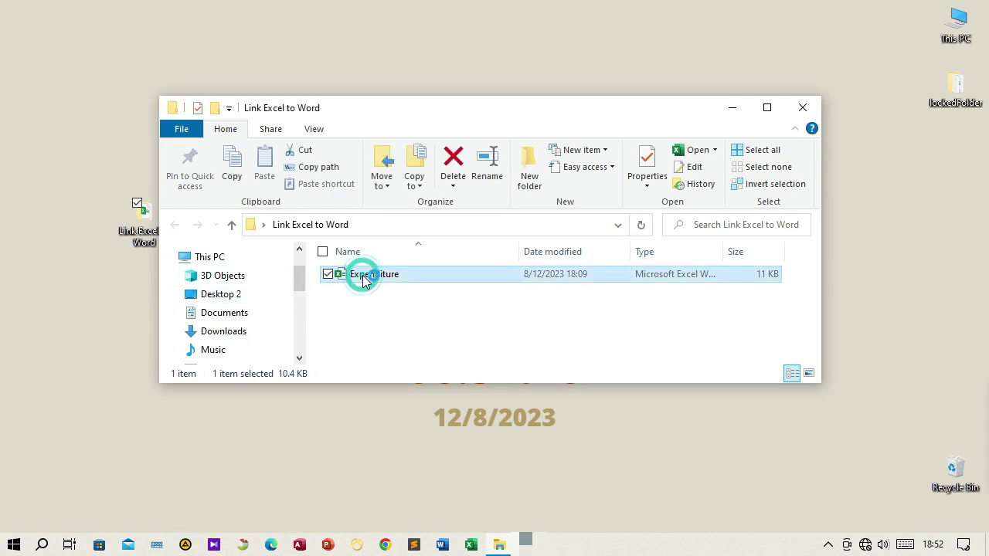
double_click(365, 279)
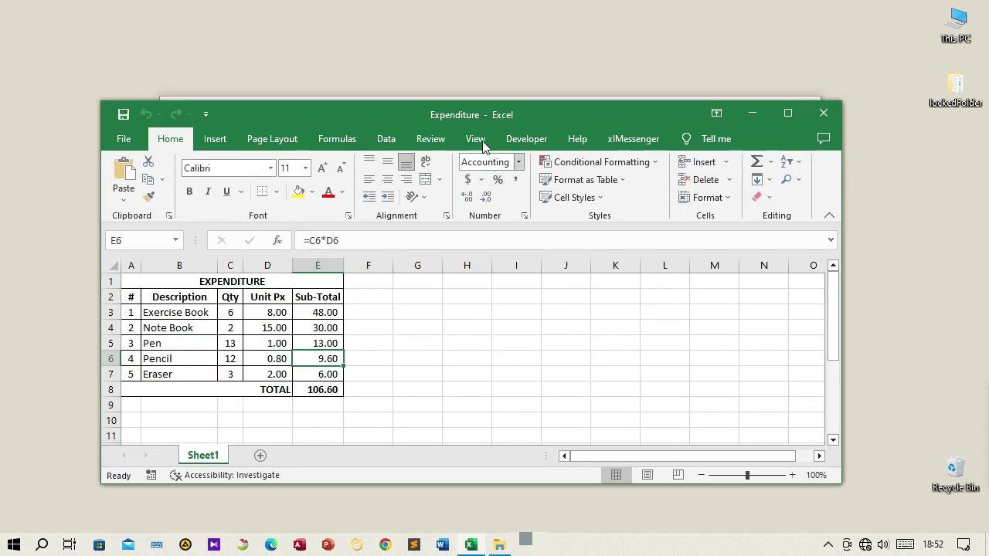
Snap the Expenditure workbook window to the right half of the screen.
double_click(472, 51)
key(super+Right)
click(680, 354)
drag(496, 357, 613, 356)
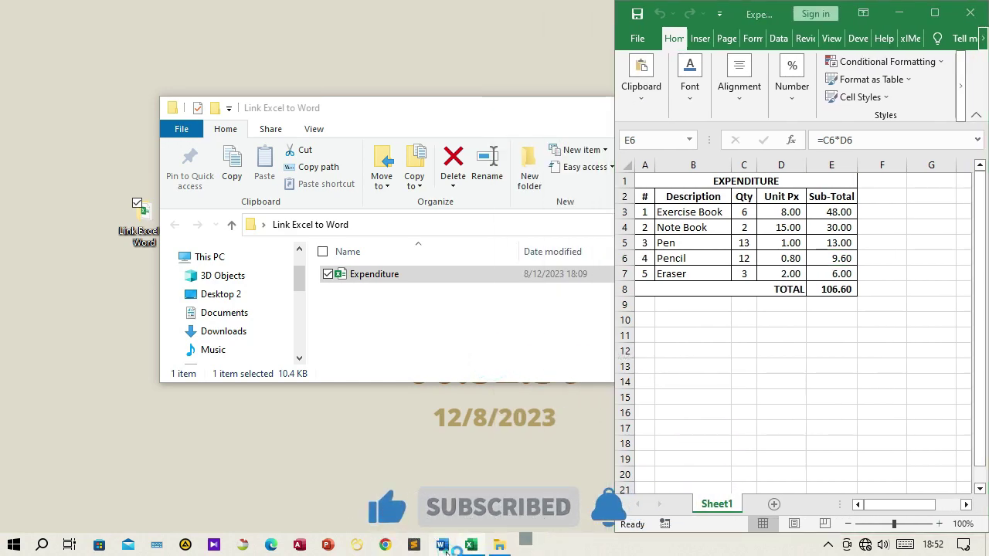
Create a blank document in Word and snap its window to the left half of the screen.
click(443, 546)
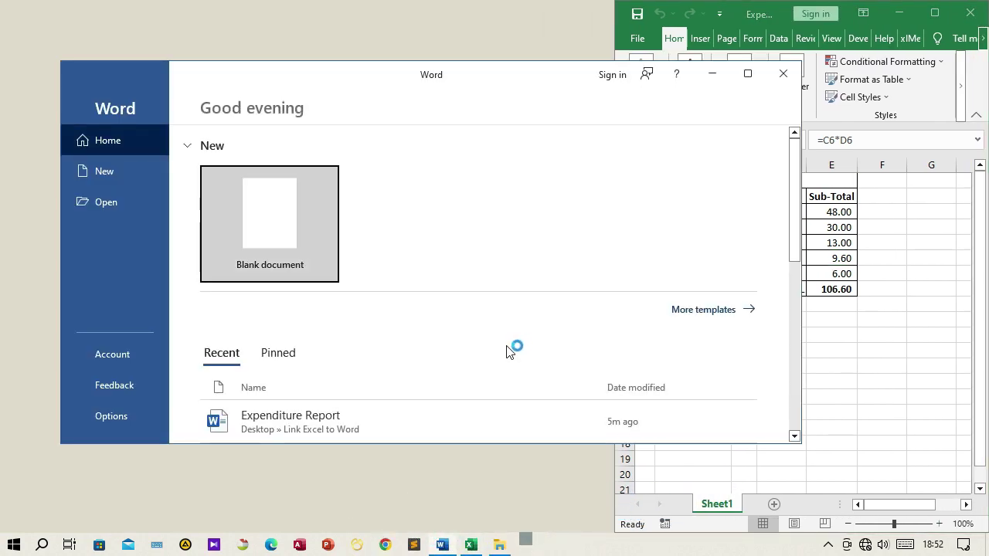
click(281, 217)
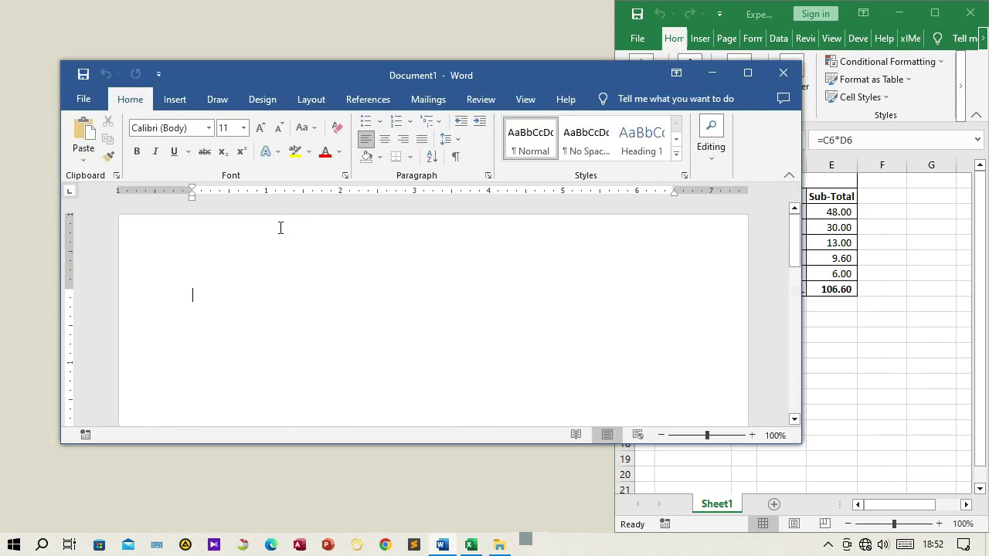
drag(408, 69, 2, 155)
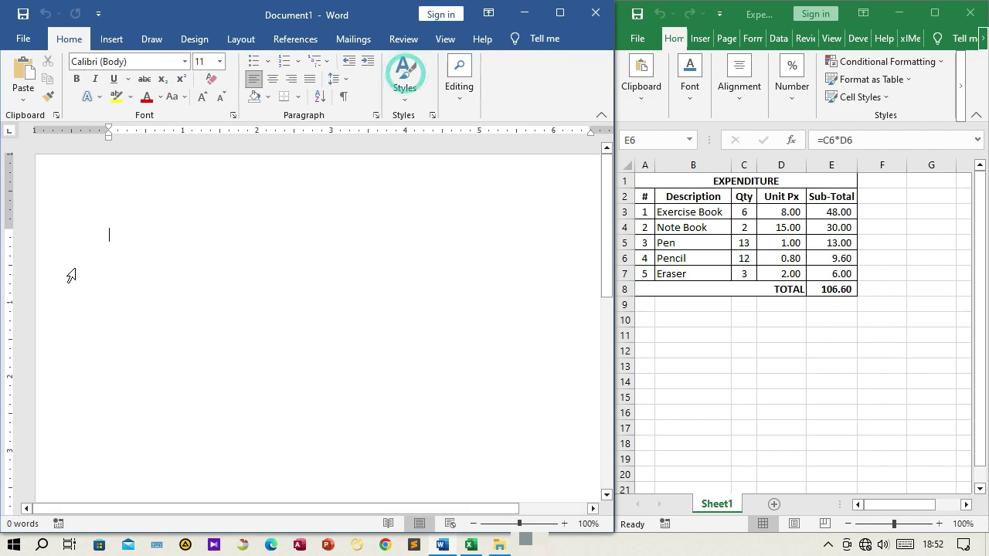
Save the new document as Expenditure Report in the Link Excel to Word folder.
click(23, 13)
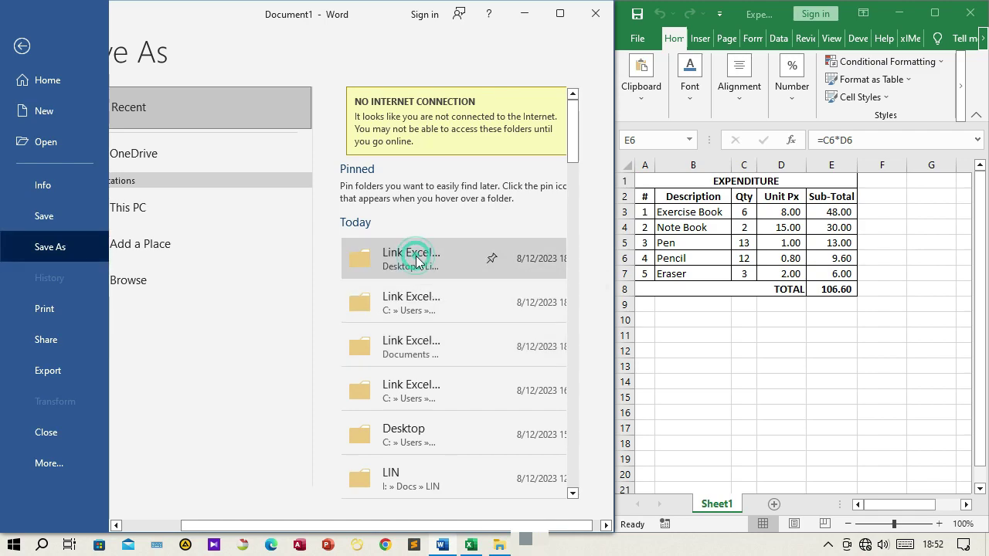
click(417, 261)
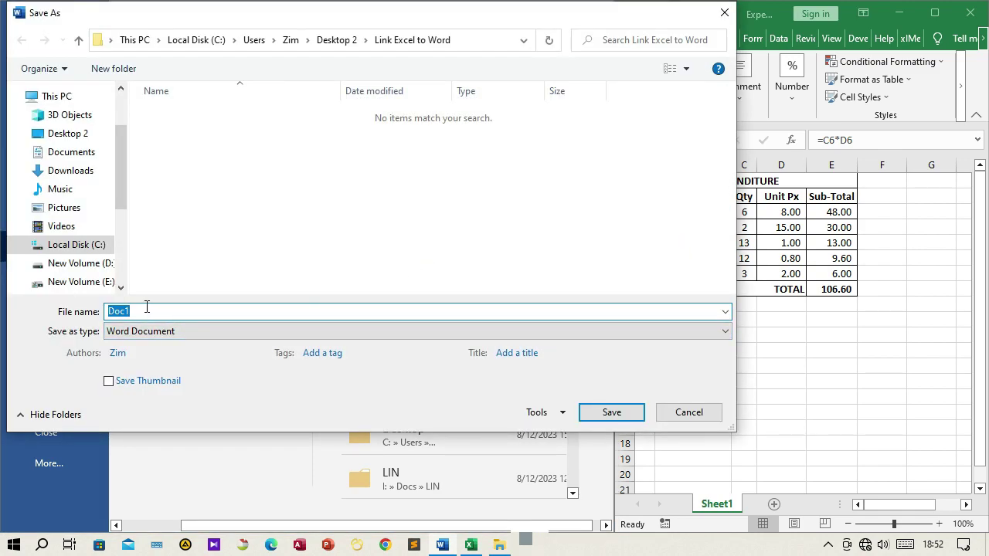
text(Expenditure)
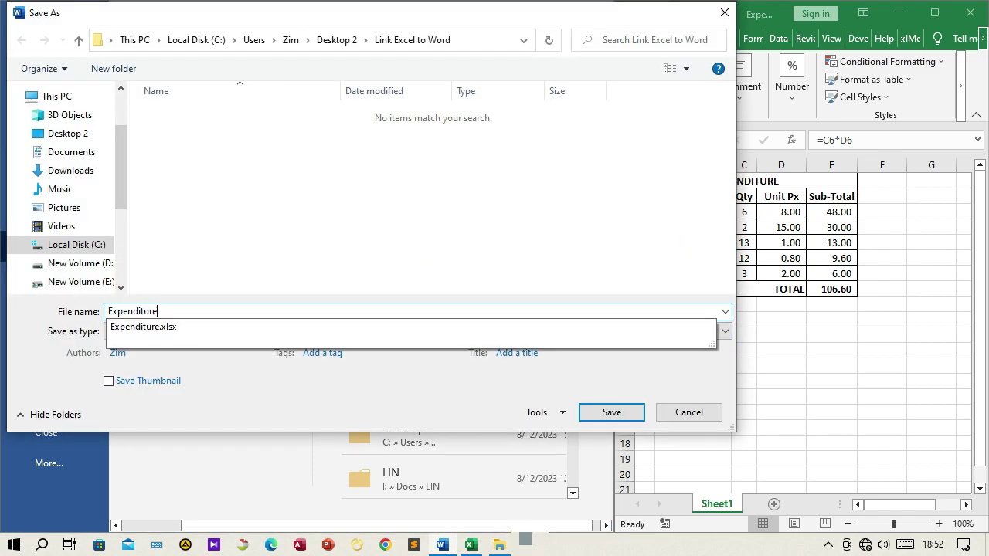
text( Report)
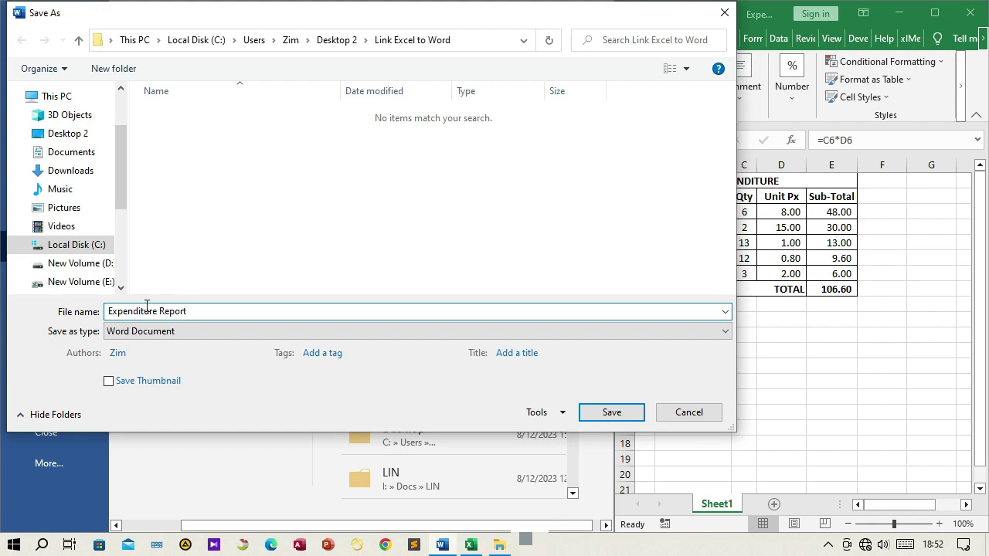
click(611, 412)
Insert the EXPENDITURE REPORT heading and body paragraphs about the stationery purchases, with blank space after the introduction.
text(EXPENDITURE REPORT  As a diligent and financially responsible student, I have meticulously documented my recent expenditures on stationery items. These purchases are essential for my academic success and organization. Below is a comprehensive breakdown of my expenses:    It's worth noting that these purchases are not only essential for my academic pursuits but also contribute to my overall organization and efficiency. Exercise books and note books serve as platforms for note-taking and conceptualizing ideas, while pens, pencils, and erasers are tools that facilitate the learning process. By maintaining a detailed record of my expenses, I am better equipped to manage my budget effectively. This expenditure report not only highlights the cost of individual items but also provides insight into my spending habits, helping me make informed decisions about my future purchases.)
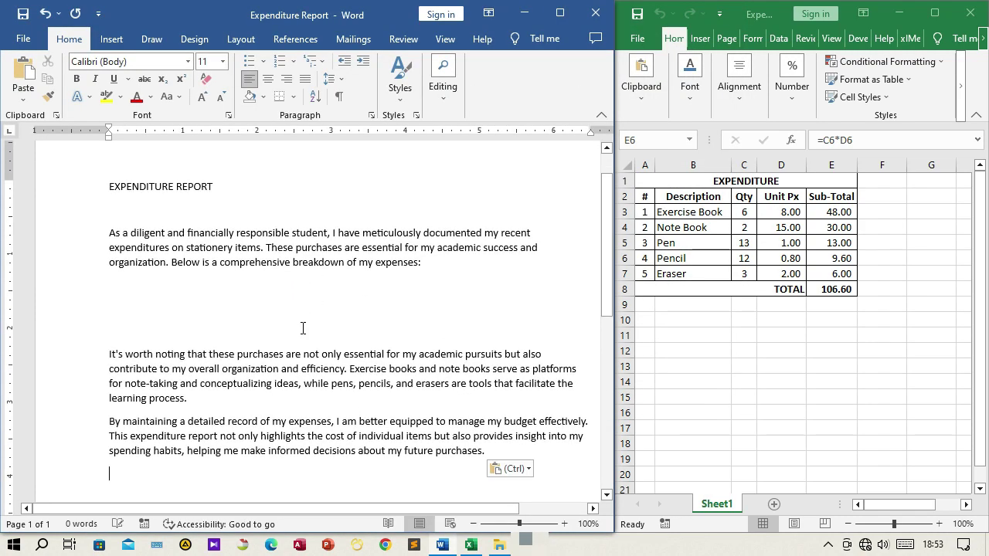
click(382, 303)
click(81, 307)
click(81, 303)
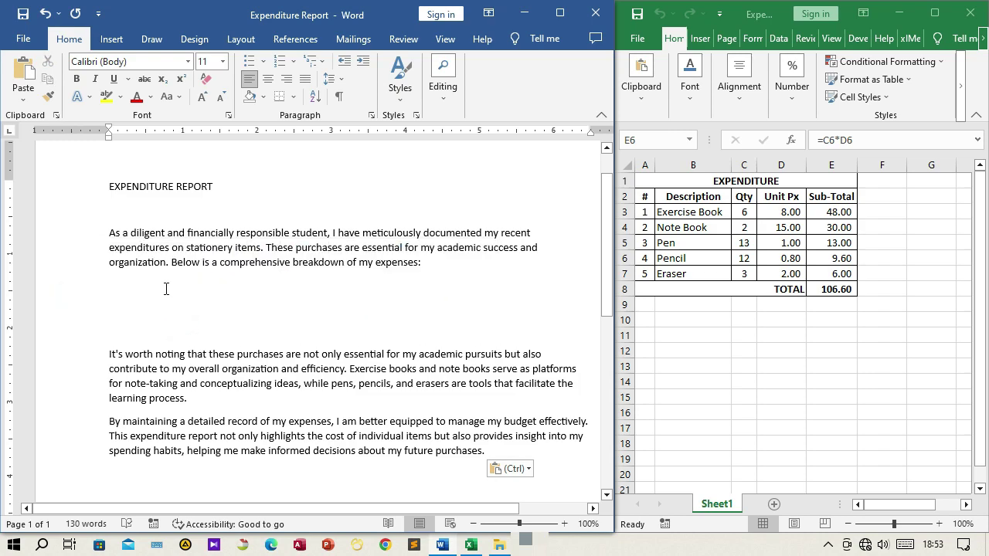
Copy the whole expenditure table, cells A1:E8, from Sheet1 of the workbook.
click(767, 239)
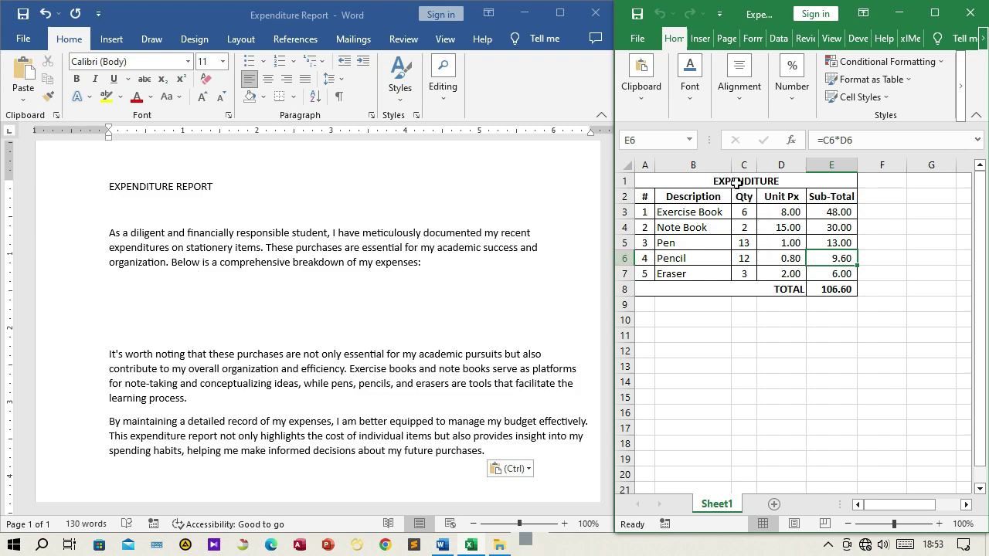
drag(738, 183, 743, 291)
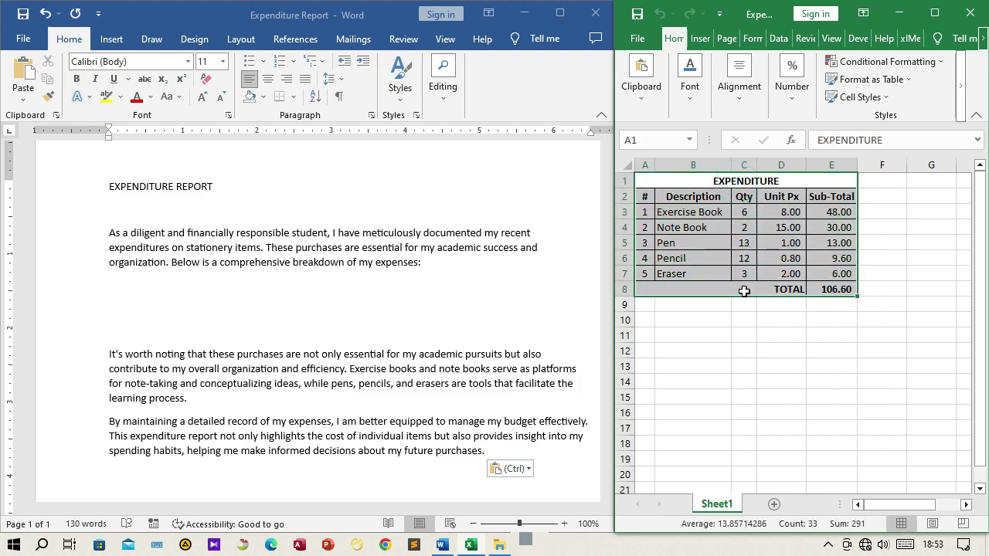
key(ctrl+c)
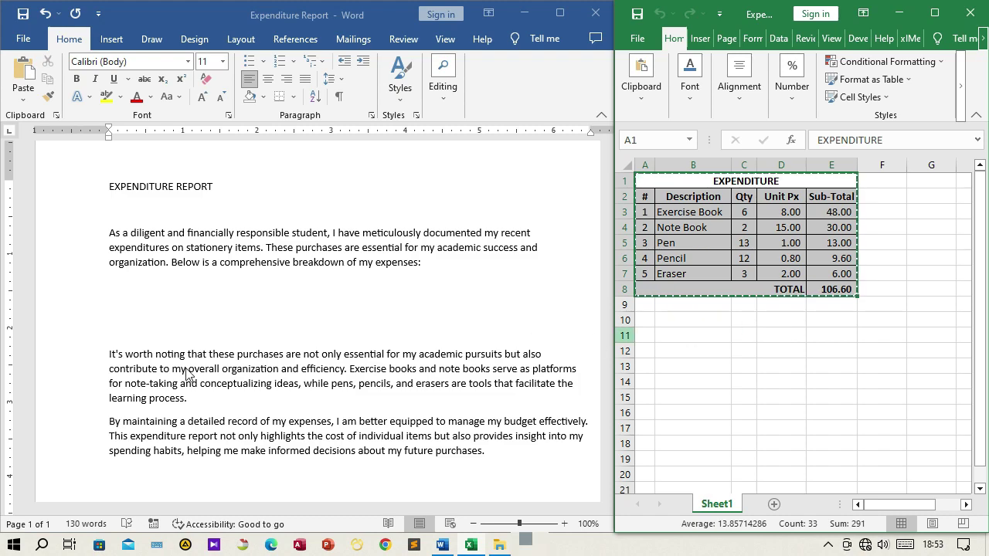
click(118, 300)
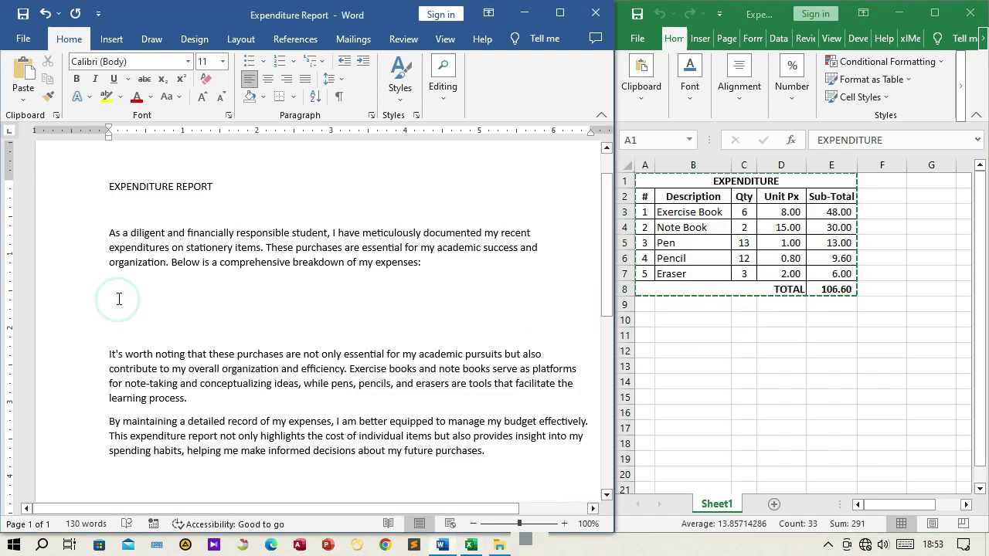
click(746, 180)
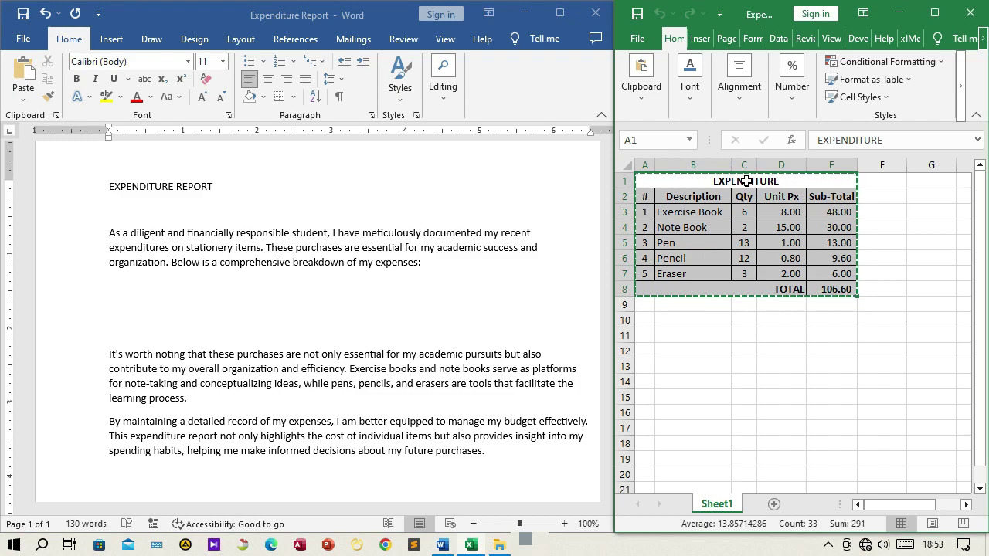
right_click(737, 215)
click(797, 227)
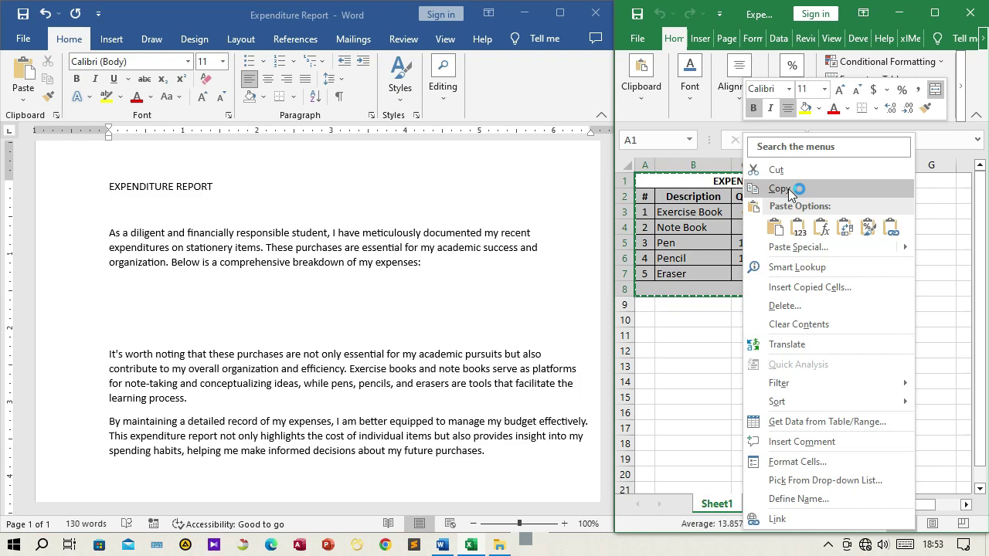
click(789, 190)
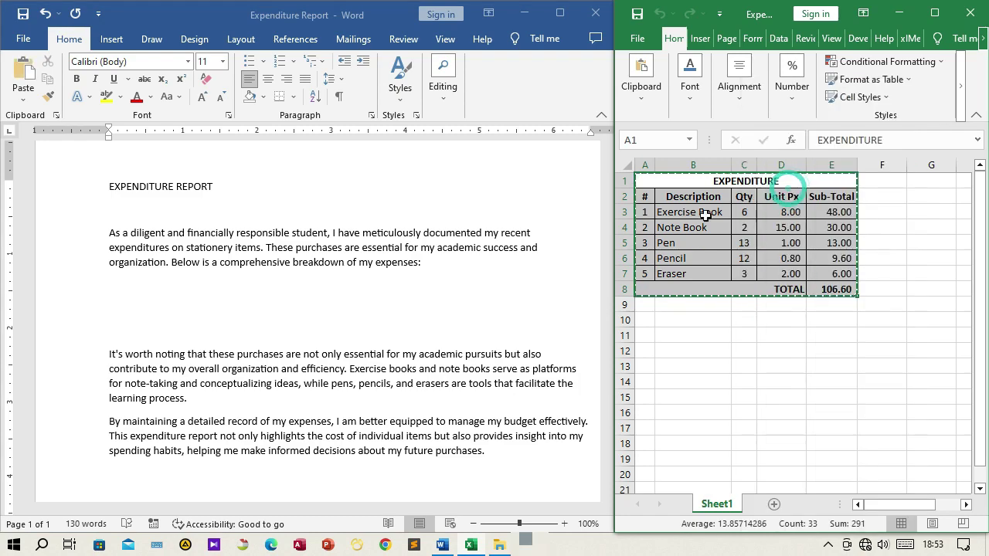
Paste the copied table below the report's introductory paragraph using Link & Keep Source Formatting.
click(149, 315)
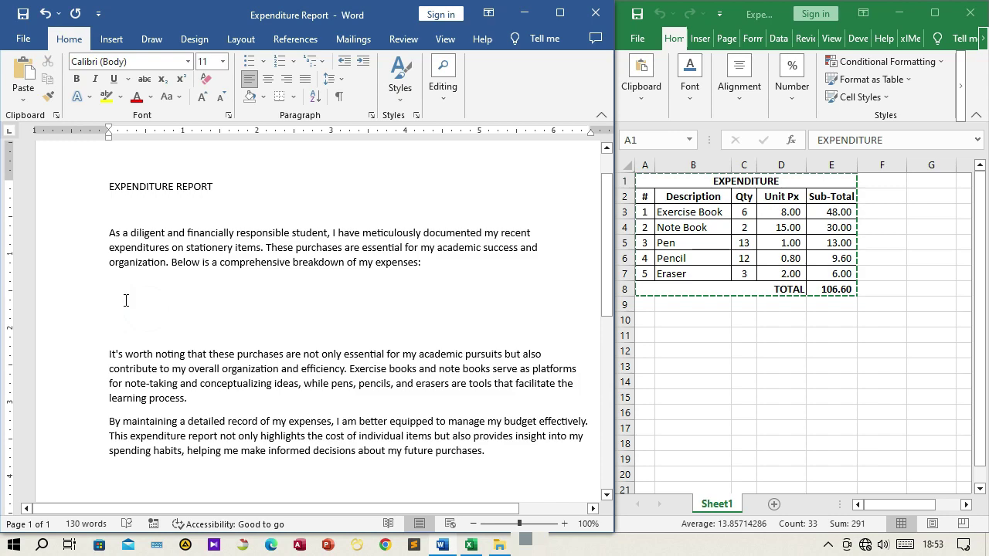
right_click(126, 300)
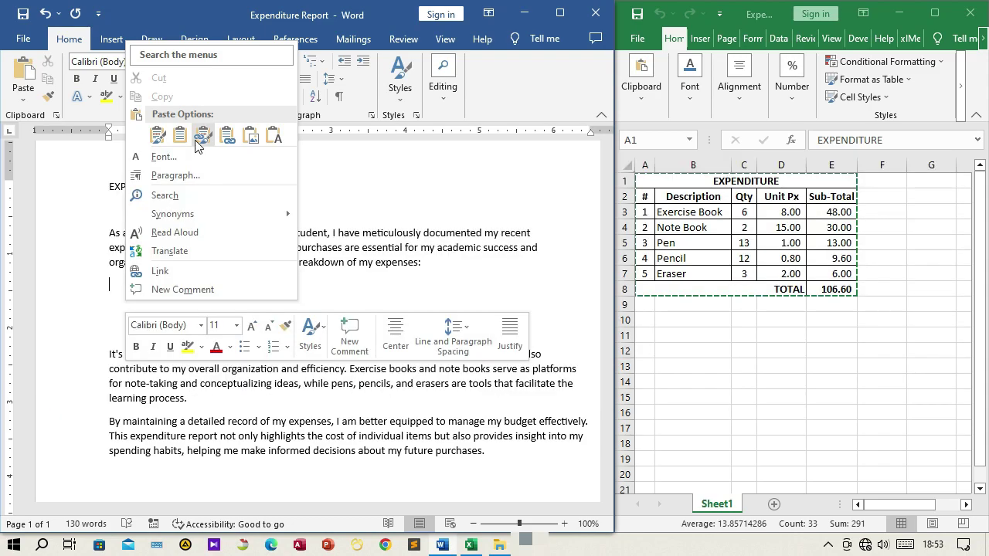
click(202, 136)
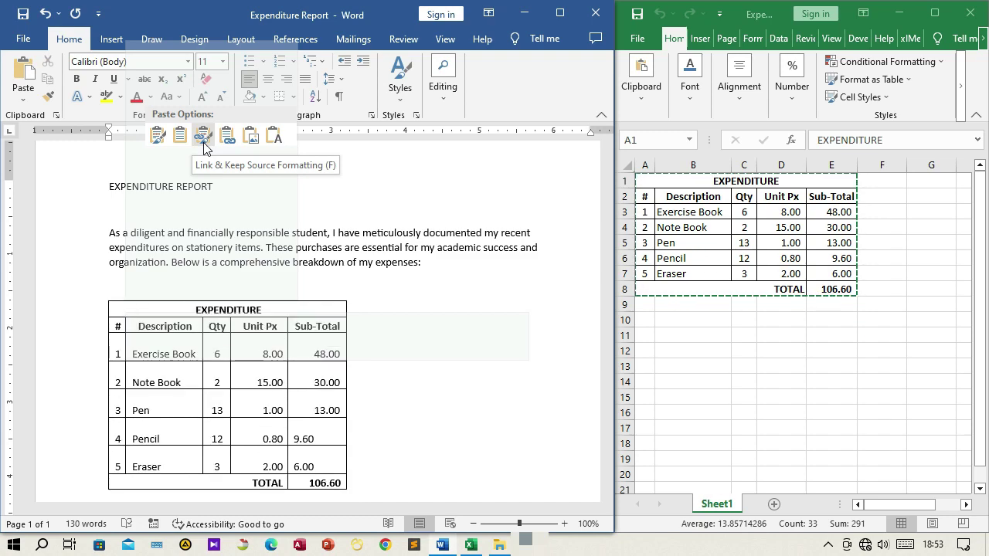
click(203, 139)
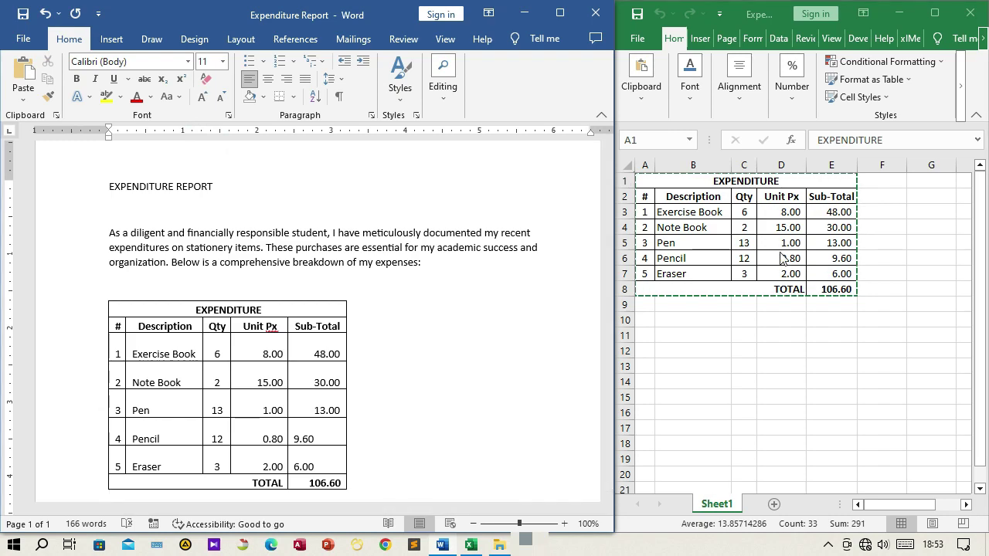
In the workbook, set the Exercise Book quantity to 5 and the Pen quantity to 8.
click(749, 213)
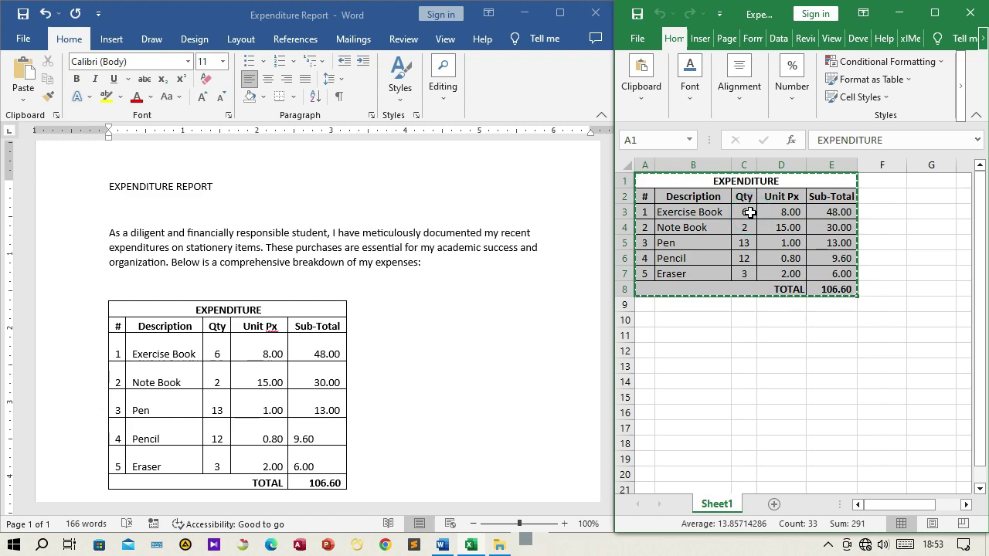
click(749, 213)
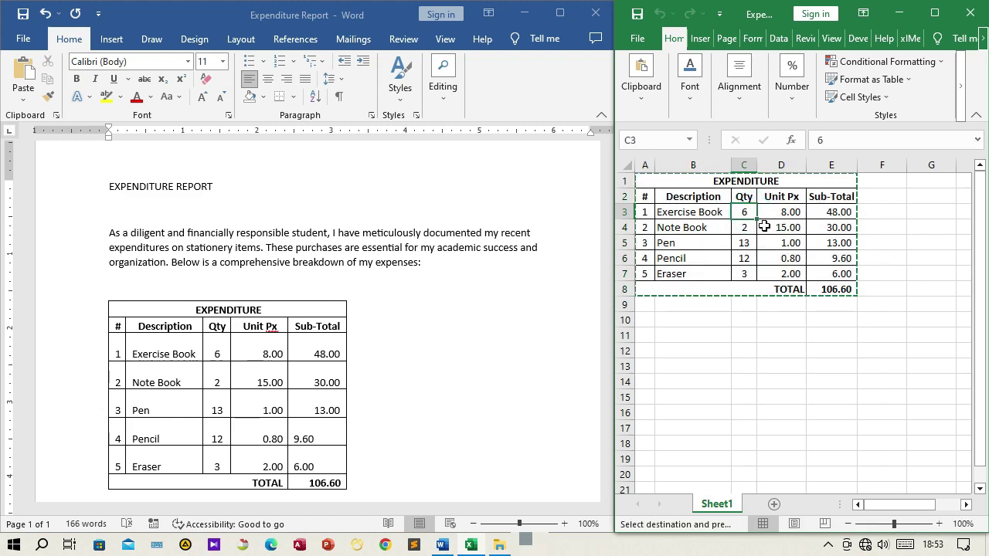
text(5)
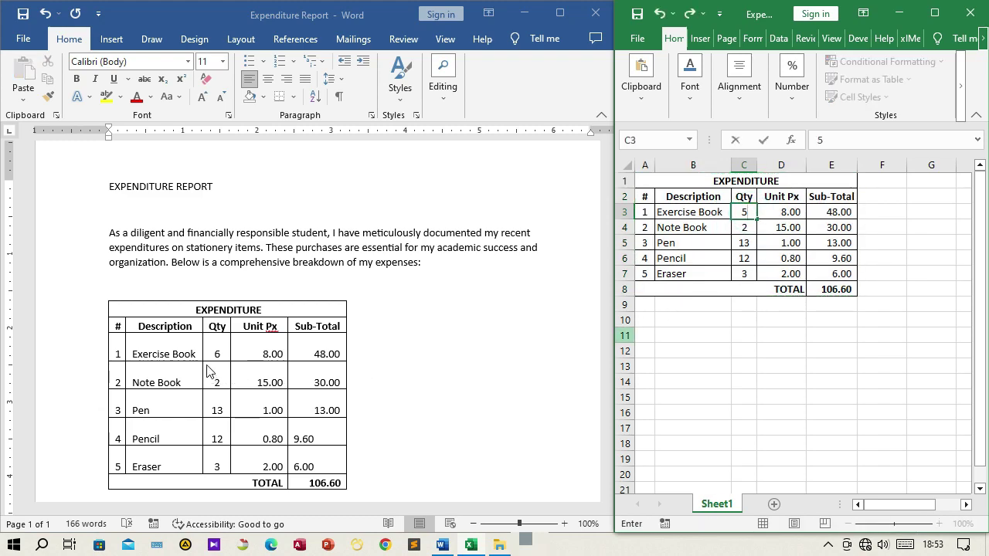
click(754, 243)
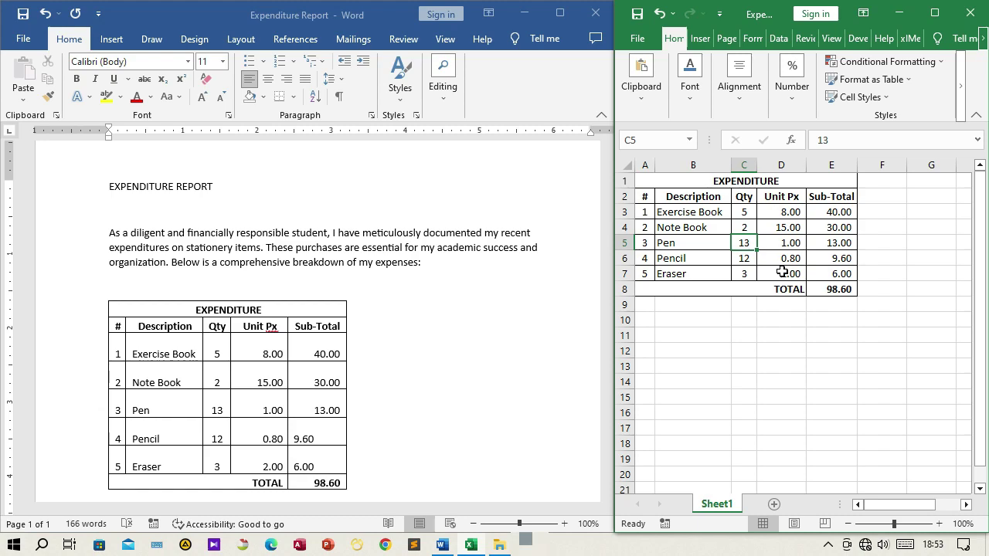
text(8)
click(746, 265)
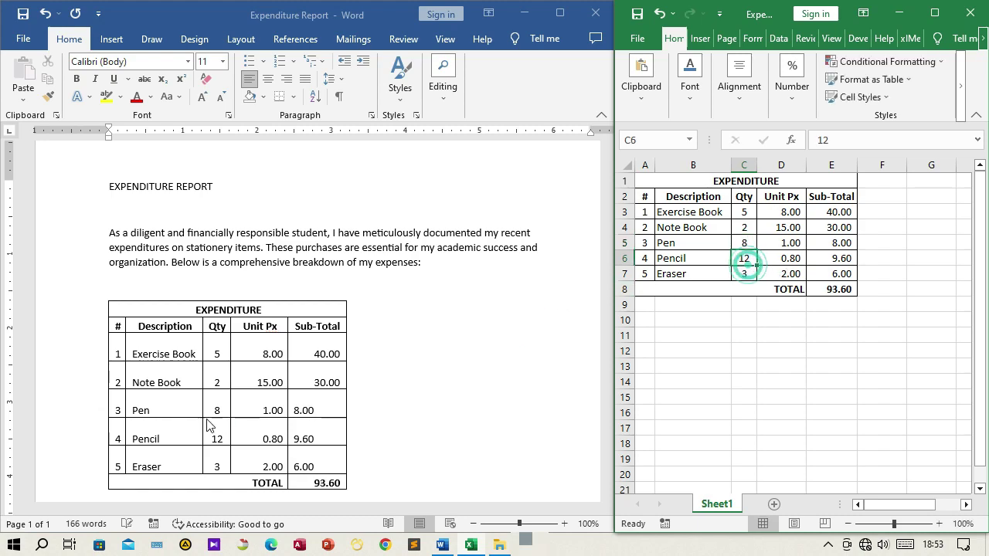
Set the Exercise Book unit price in cell D3 to 10.
click(778, 211)
text(10)
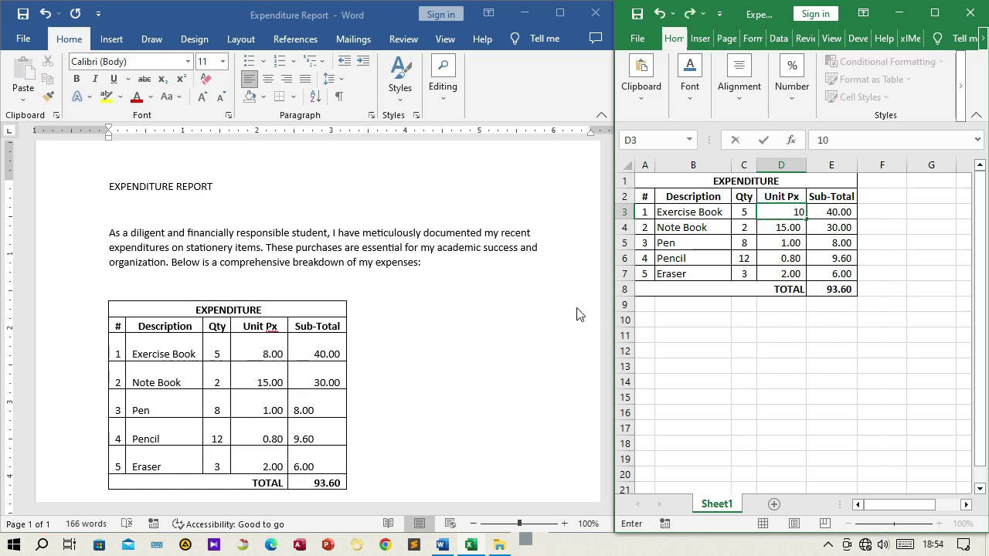
key(Return)
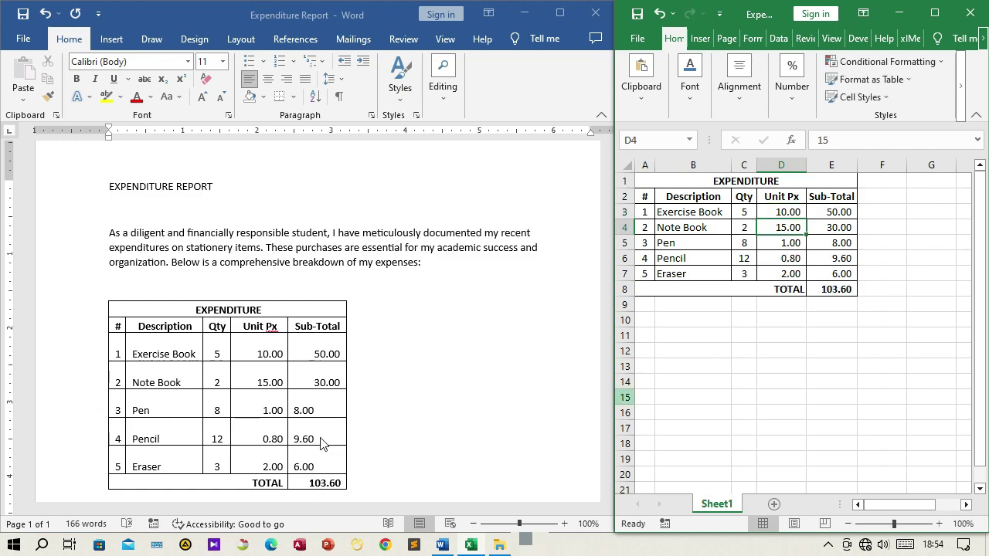
Apply AutoFit Window to the whole linked expenditure table in the Word report.
click(159, 341)
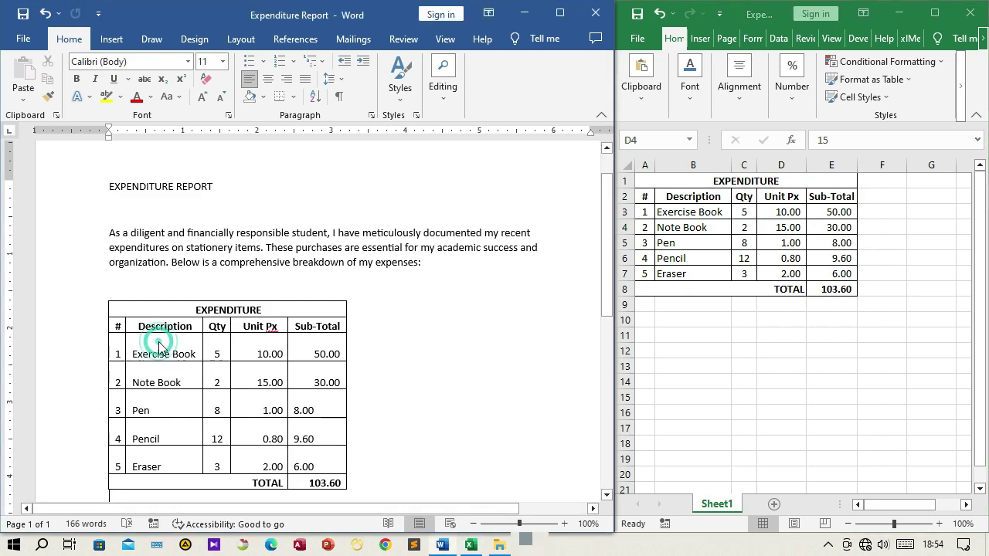
scroll(176, 337, down, 2)
scroll(176, 337, up, 1)
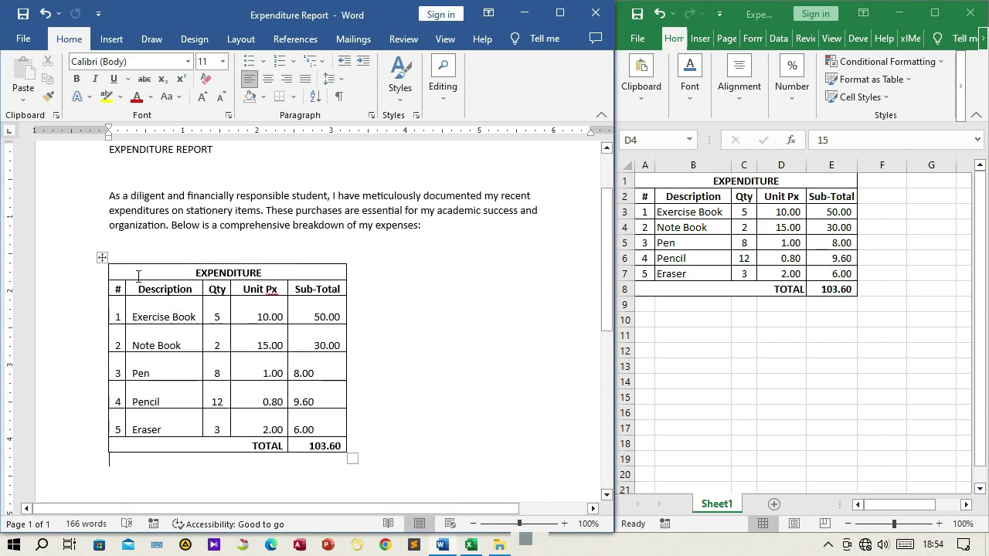
click(101, 258)
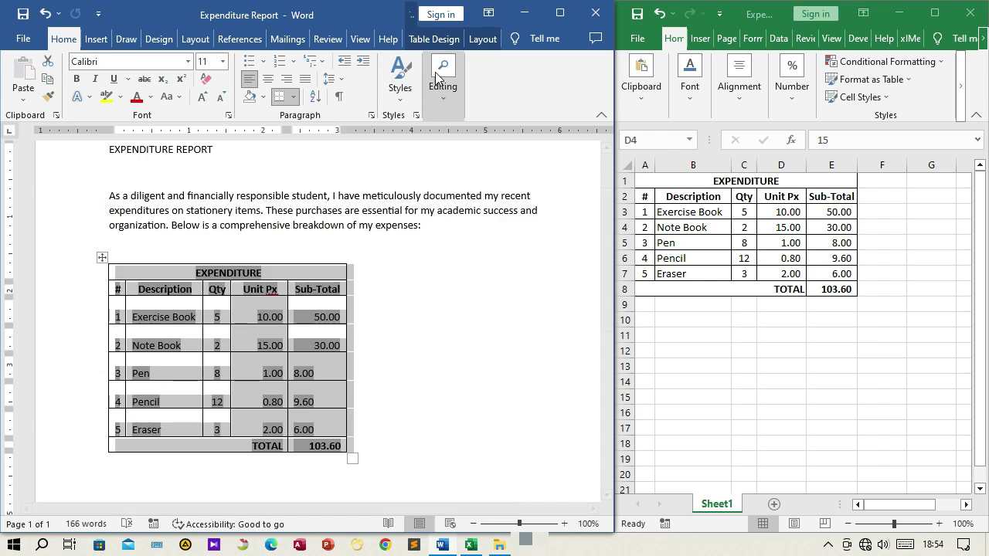
click(479, 40)
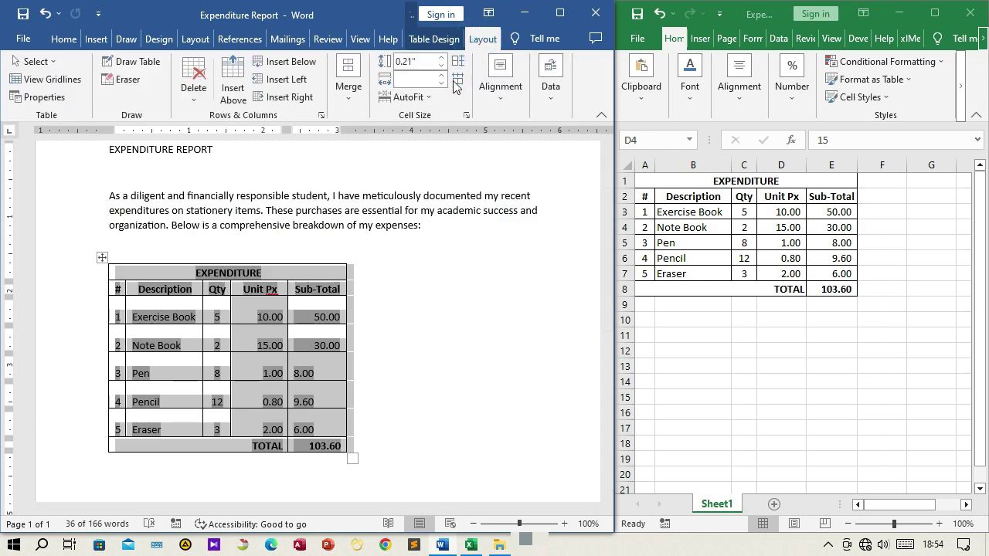
click(426, 97)
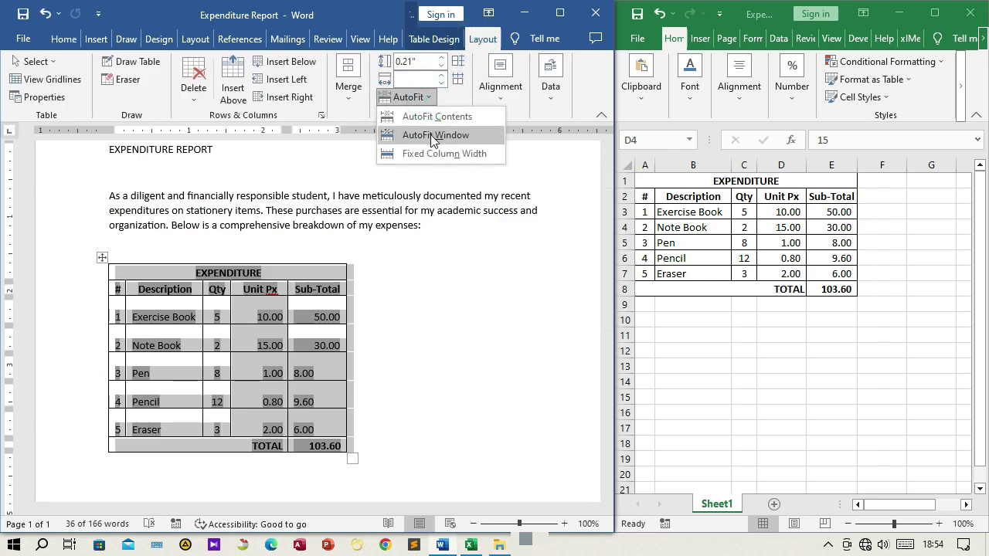
click(433, 136)
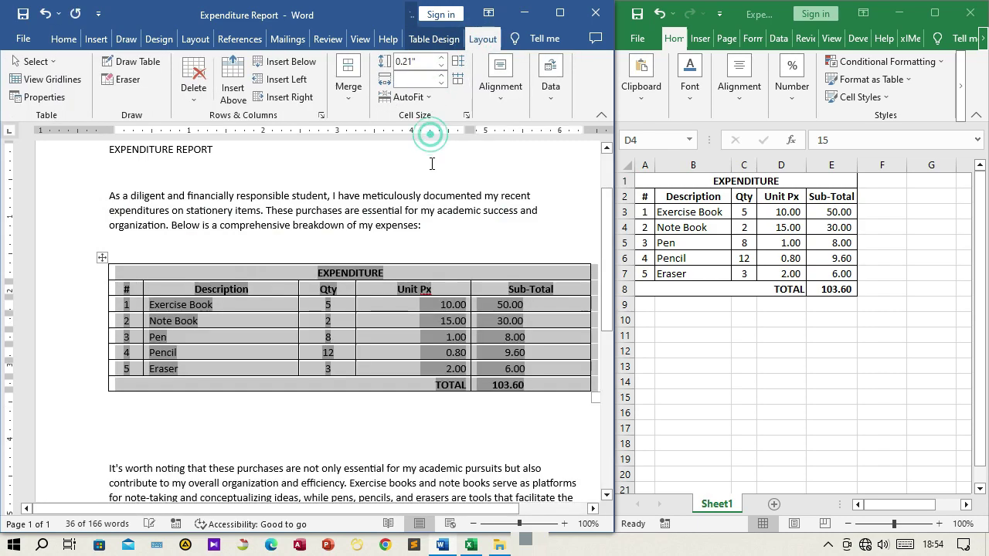
Right-align the Sub-Total column of the report's table from the Exercise Book row down to the TOTAL row.
click(540, 310)
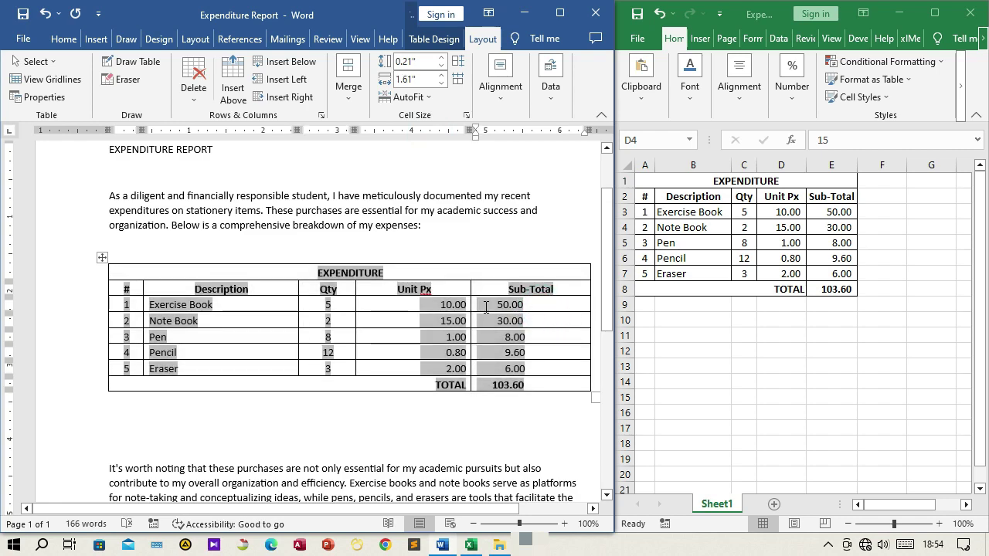
drag(545, 309, 546, 381)
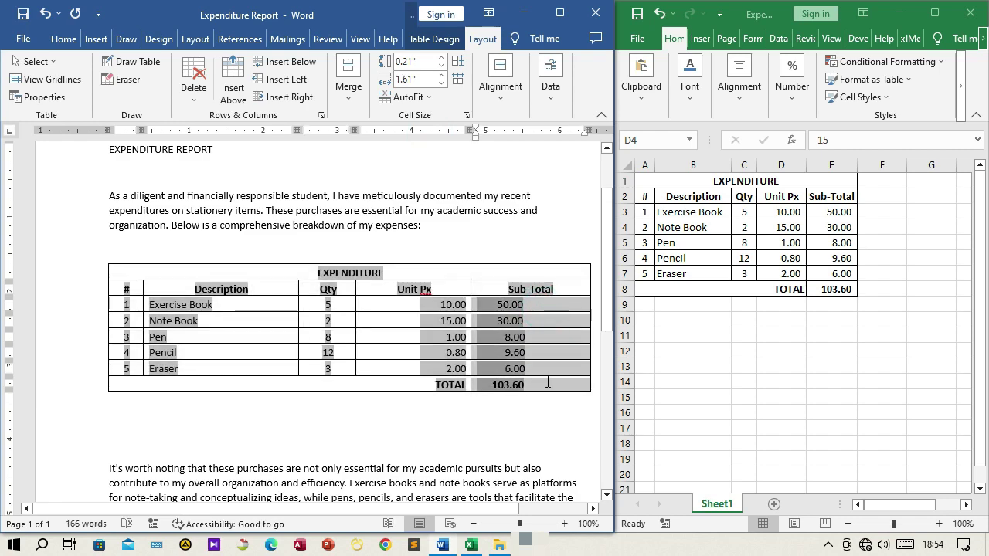
click(63, 39)
click(285, 79)
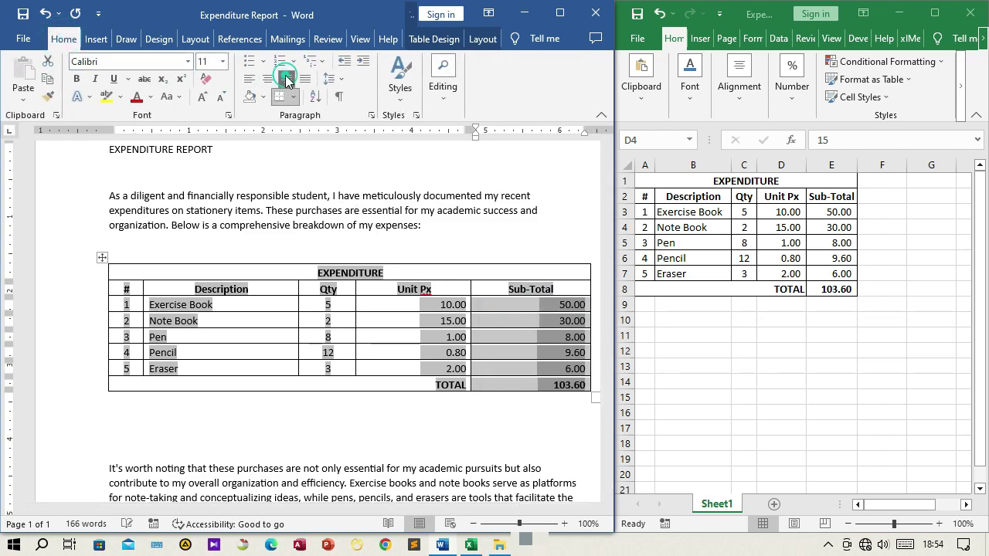
click(520, 369)
click(524, 427)
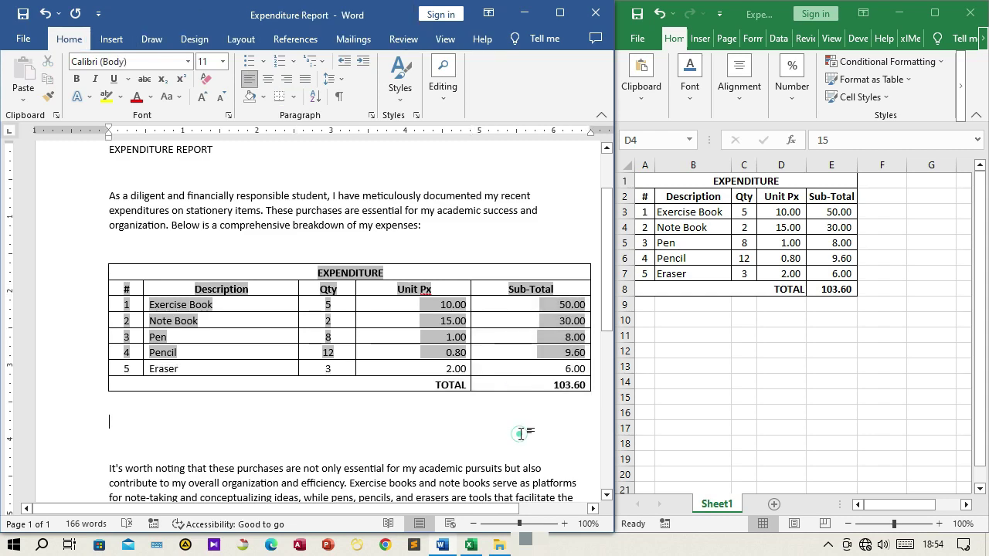
In the workbook, set the quantities to 5 for Note Book and 10 each for Pen, Pencil and Eraser.
click(743, 212)
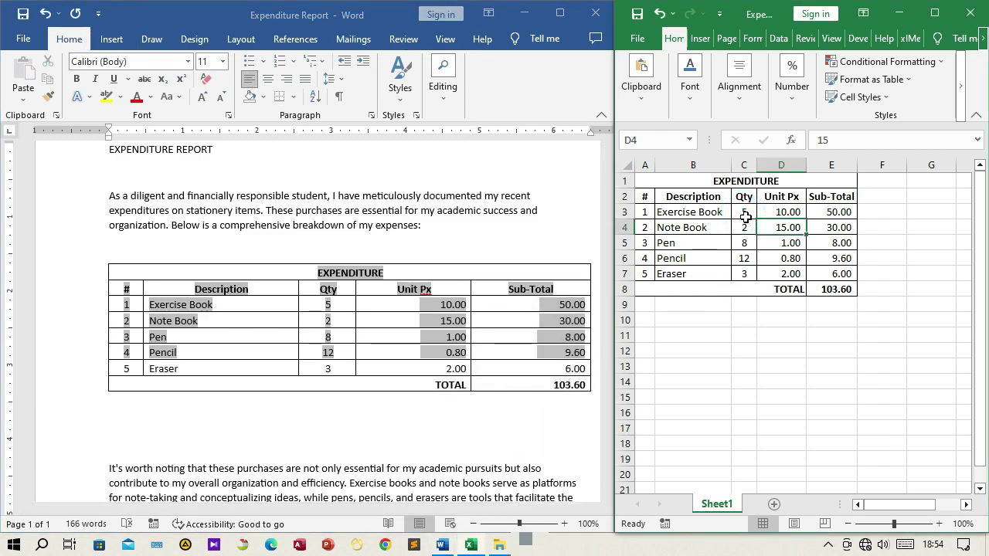
click(745, 226)
text(5)
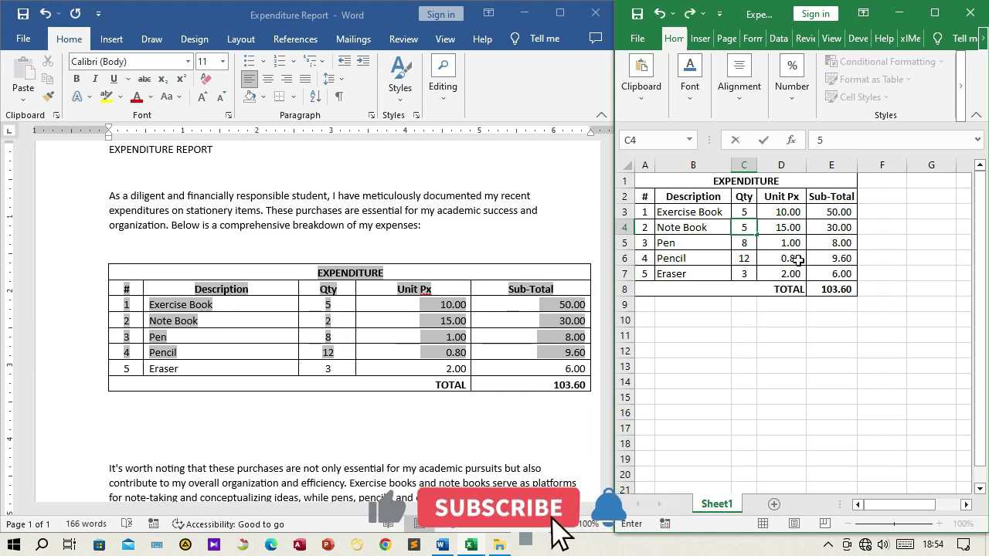
click(739, 245)
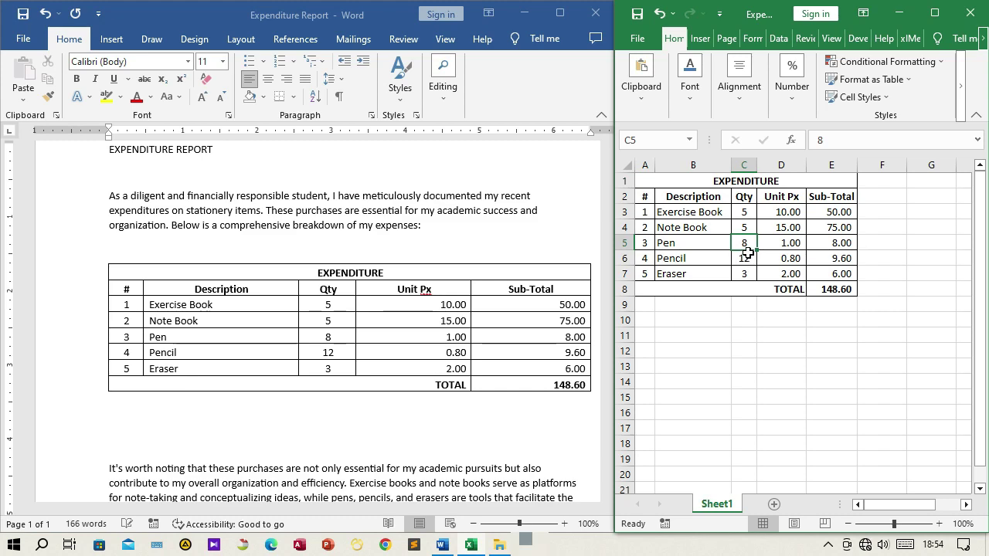
text(1)
click(740, 258)
text(10)
click(751, 273)
text(10)
click(744, 257)
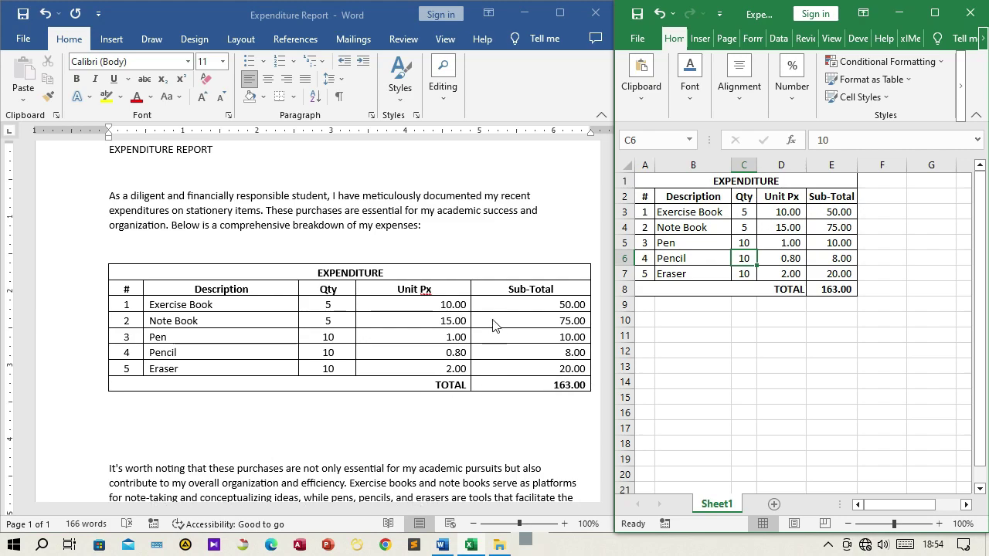
scroll(494, 324, down, 1)
scroll(495, 324, down, 1)
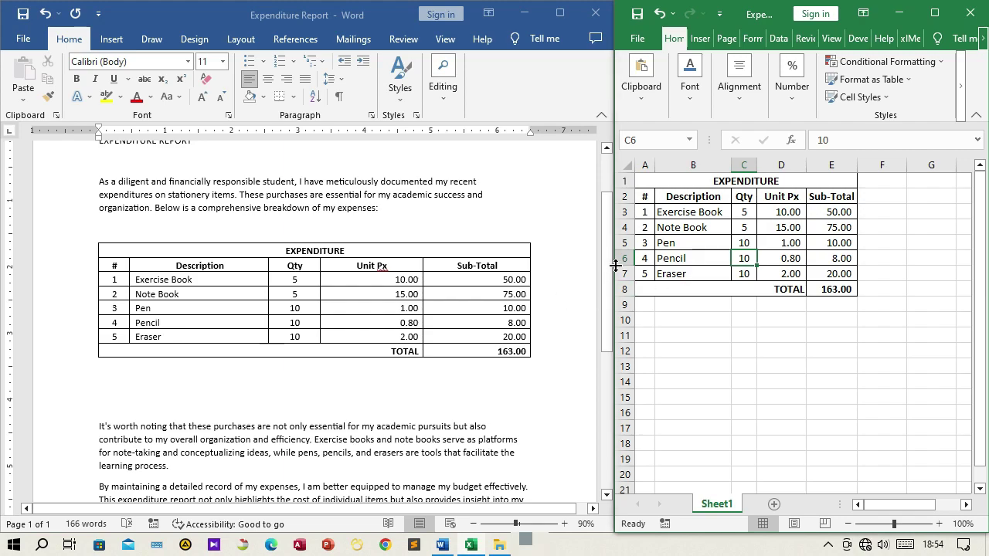
drag(608, 282, 605, 312)
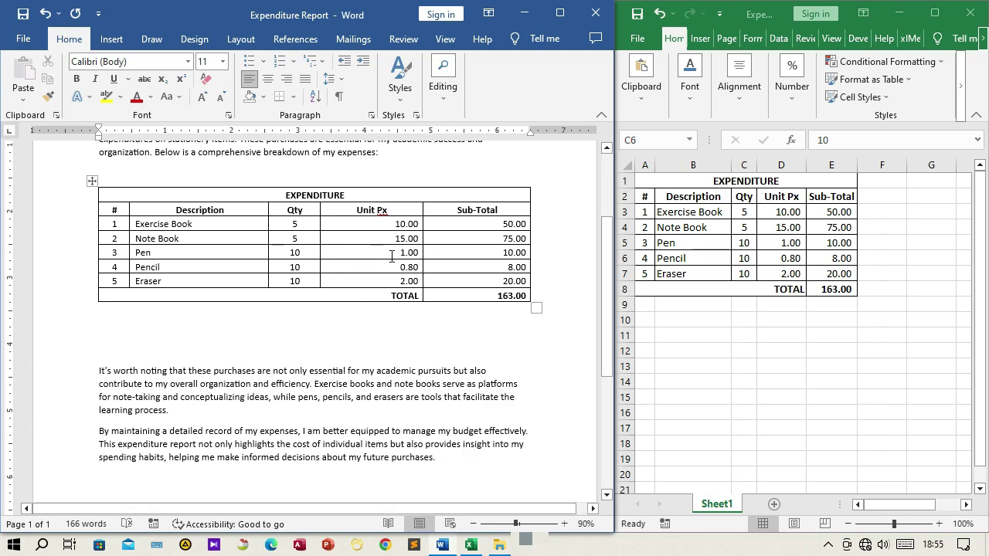
In the workbook, set the quantities to 2 for Exercise Book, 4 for Note Book, 6 for Pen and 8 for Pencil.
click(742, 244)
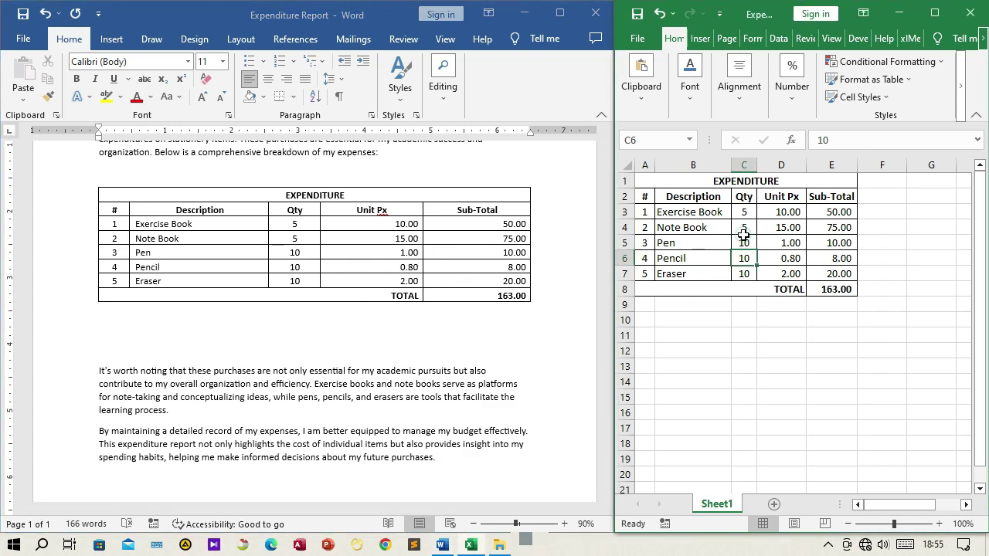
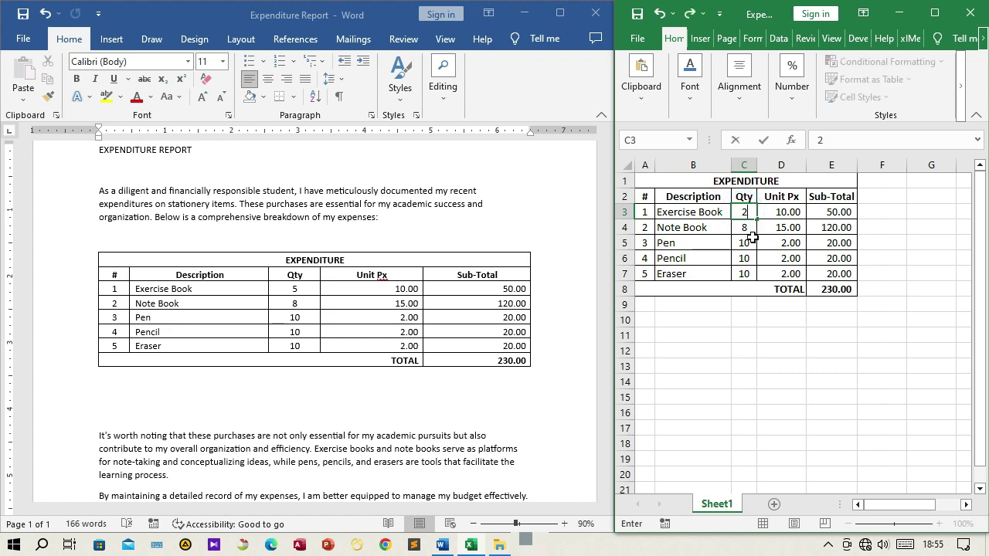
key(Return)
text(4)
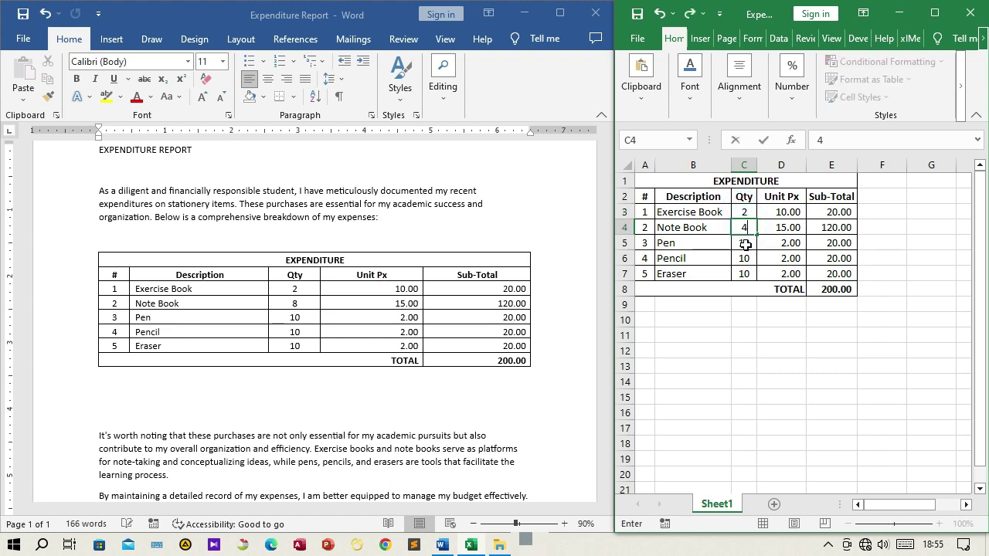
key(Return)
text(6)
key(Return)
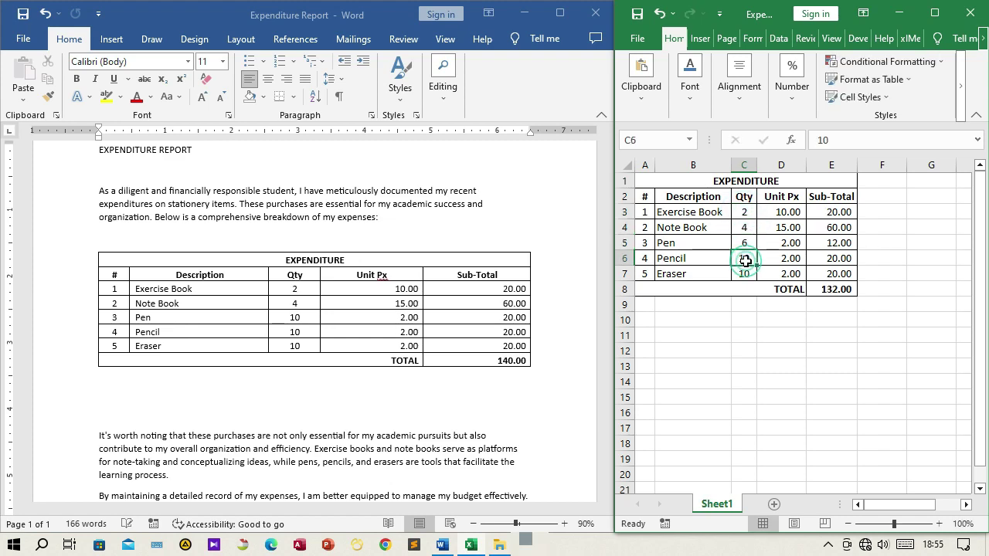
text(8)
key(Return)
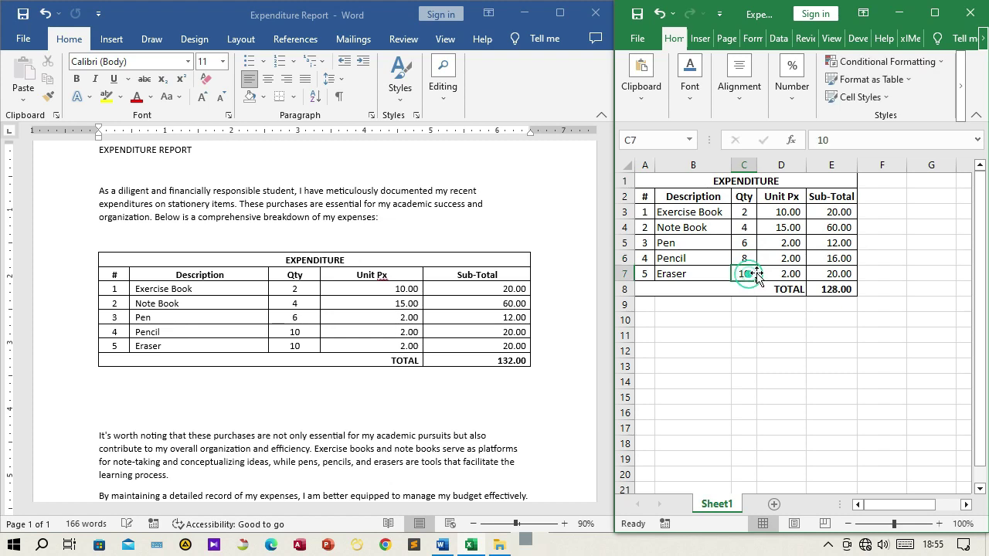
Enter unit prices of 10 for Exercise Book, 15 for Note Book, 20 for Pen, 25 for Pencil and 30 for Eraser.
click(787, 212)
text(10)
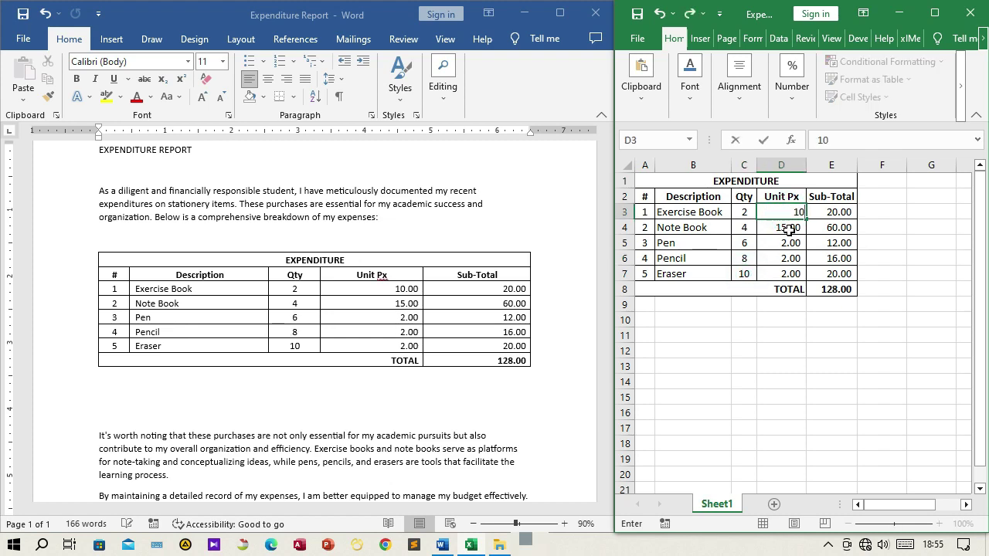
key(Return)
text(15)
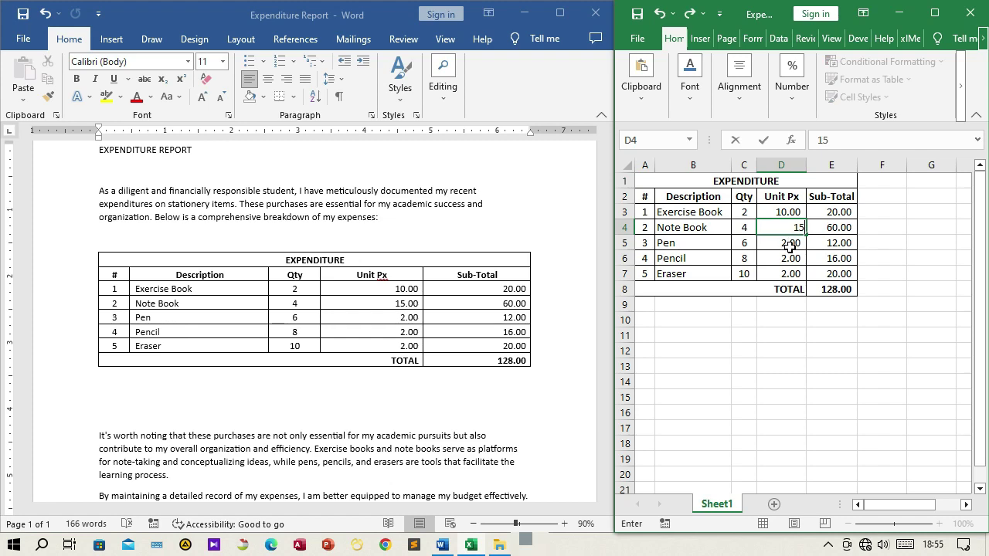
key(Return)
text(2)
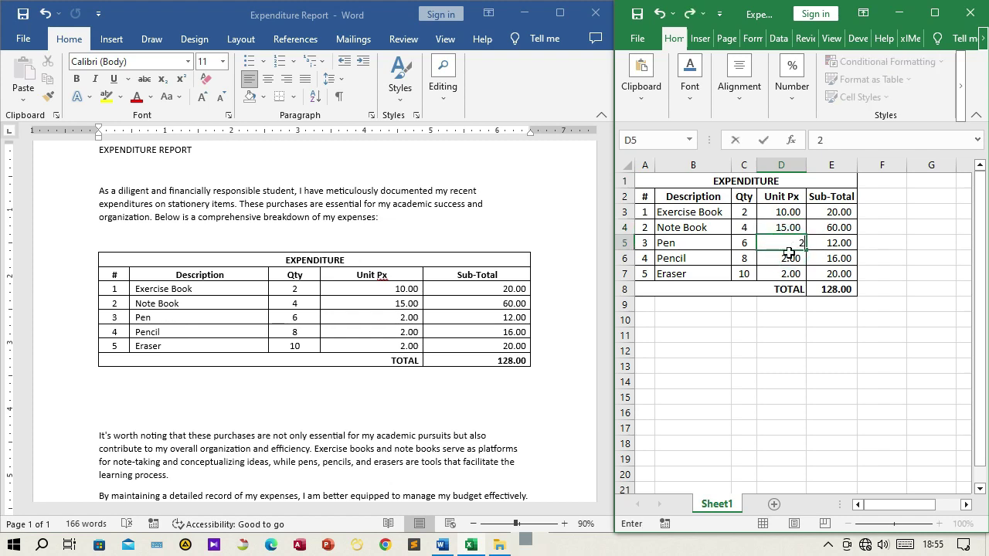
key(Return)
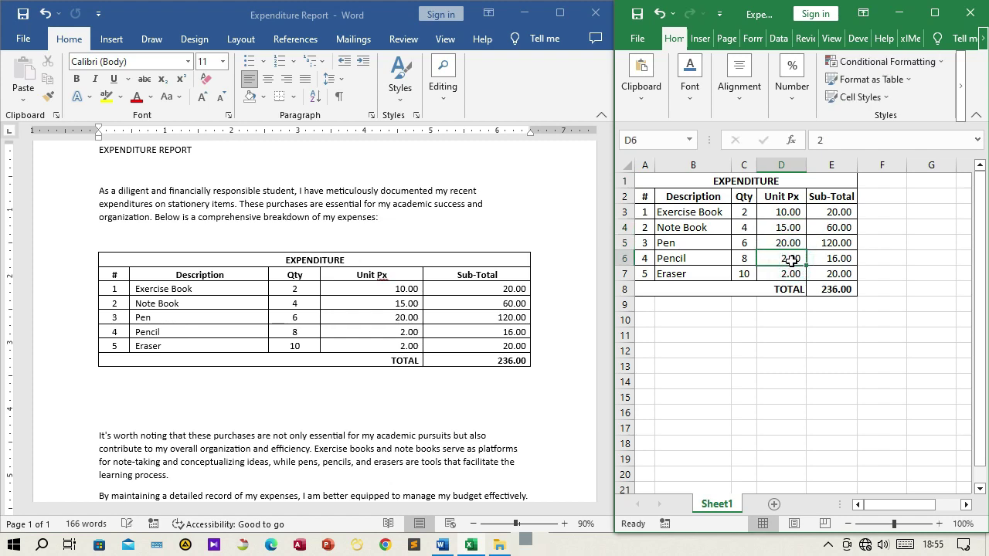
text(25)
key(Return)
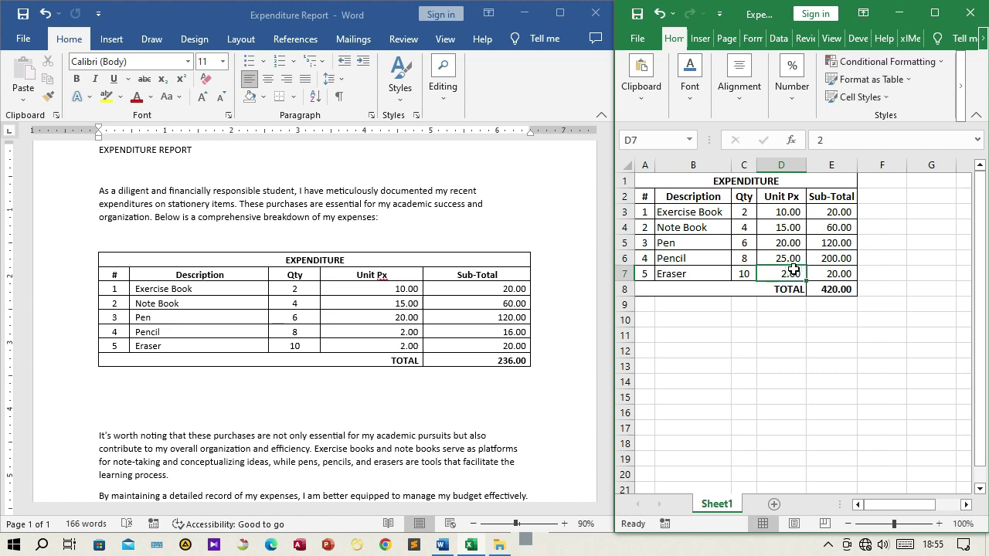
text(30)
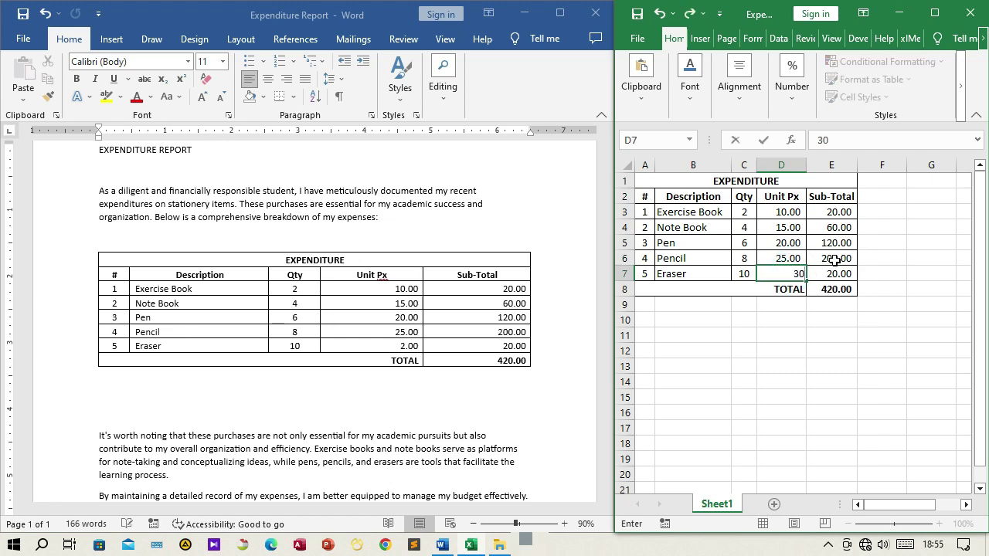
click(833, 262)
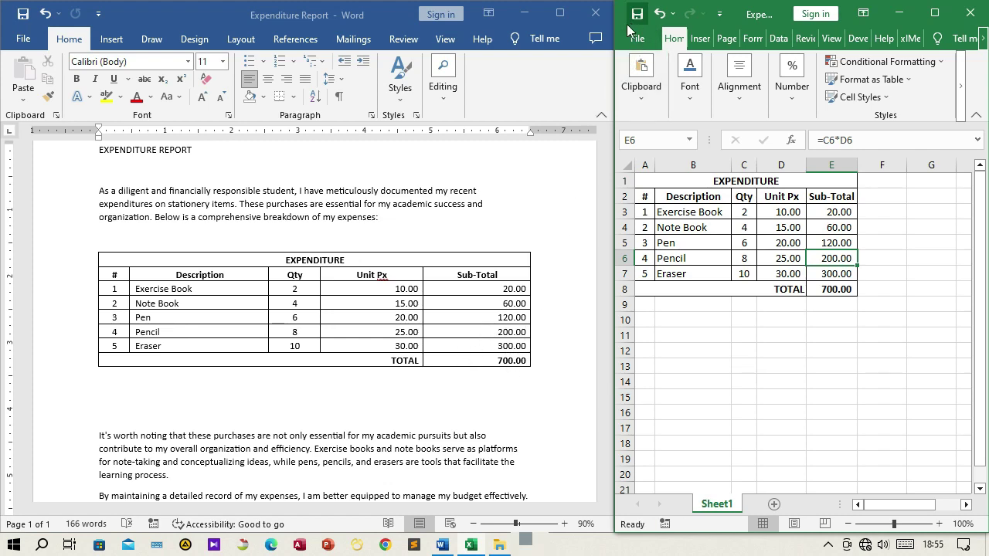
Save the Expenditure Report and close both the Word document and the Excel workbook.
click(26, 19)
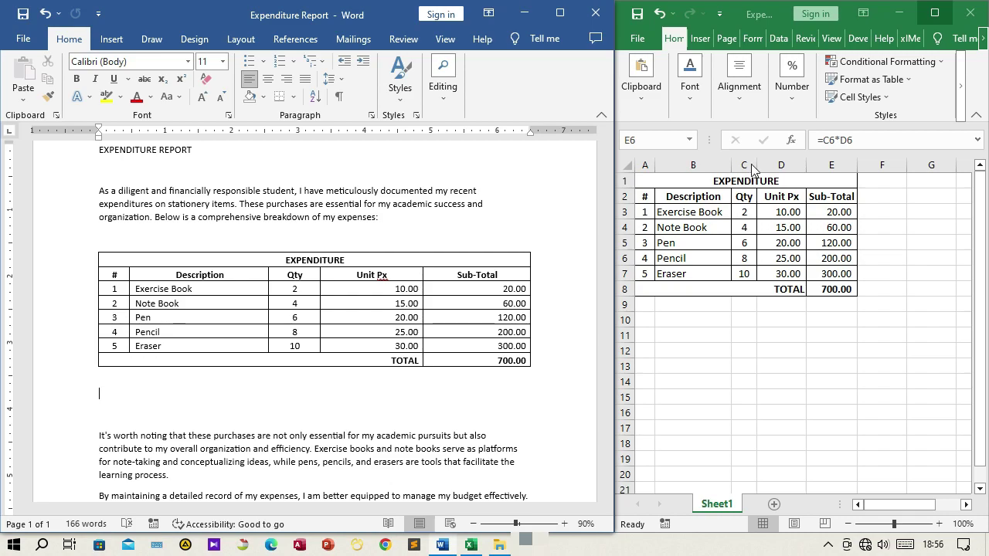
click(603, 17)
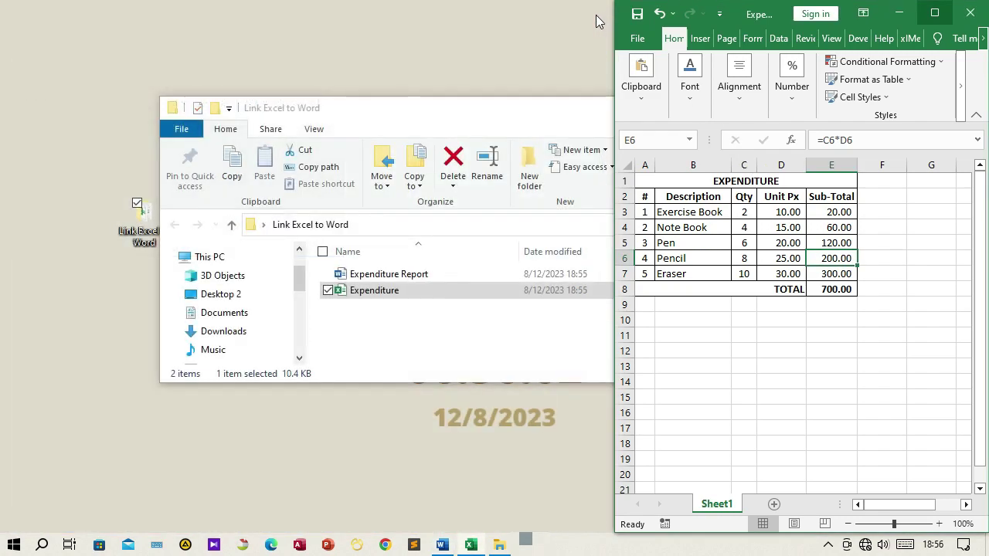
click(970, 17)
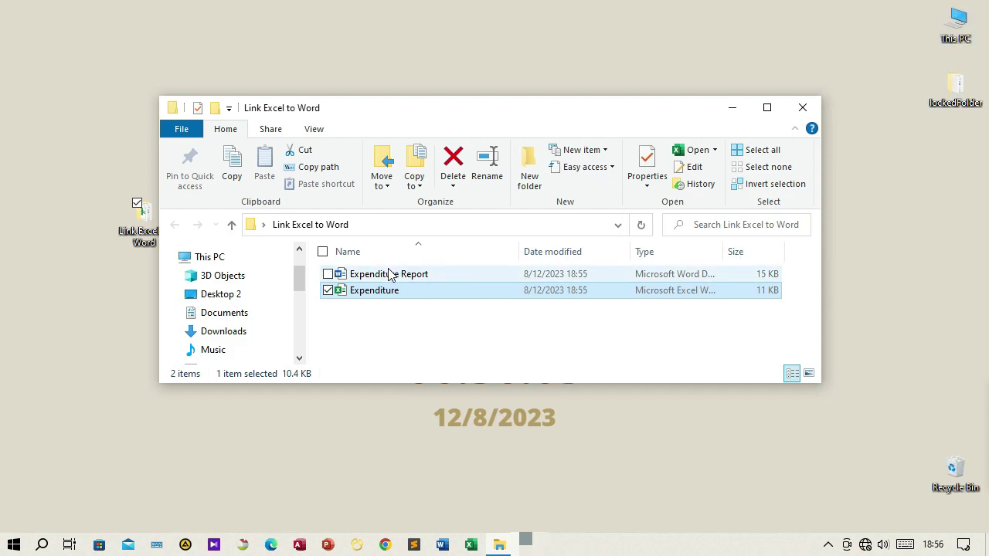
Reopen Expenditure Report from the Link Excel to Word folder, updating it with the linked data, and check its table in a maximized window.
click(390, 277)
double_click(389, 274)
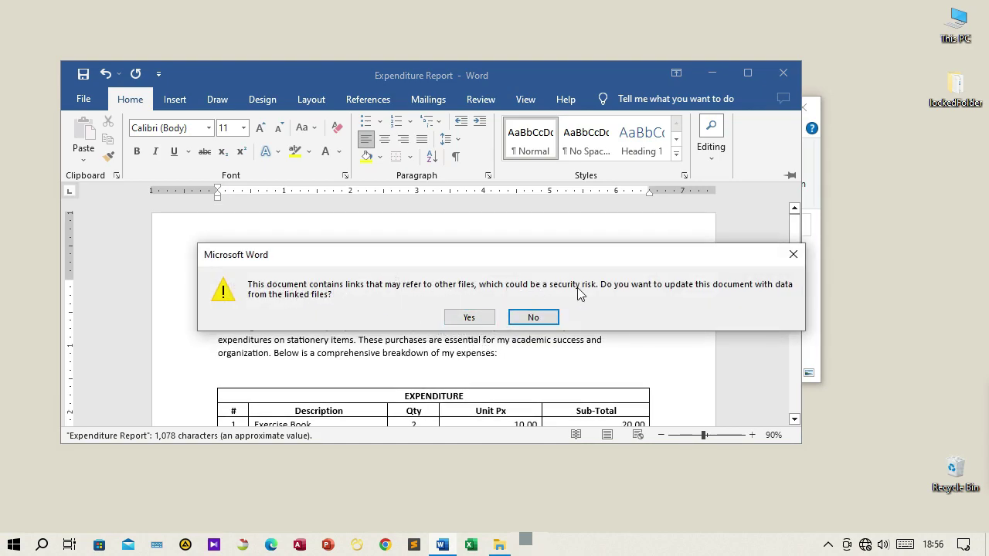
click(471, 319)
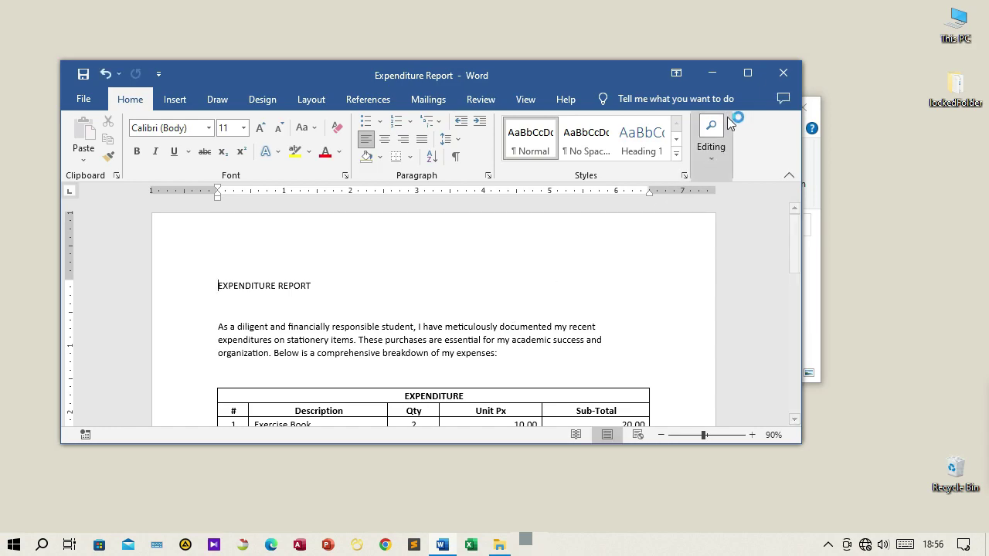
click(747, 73)
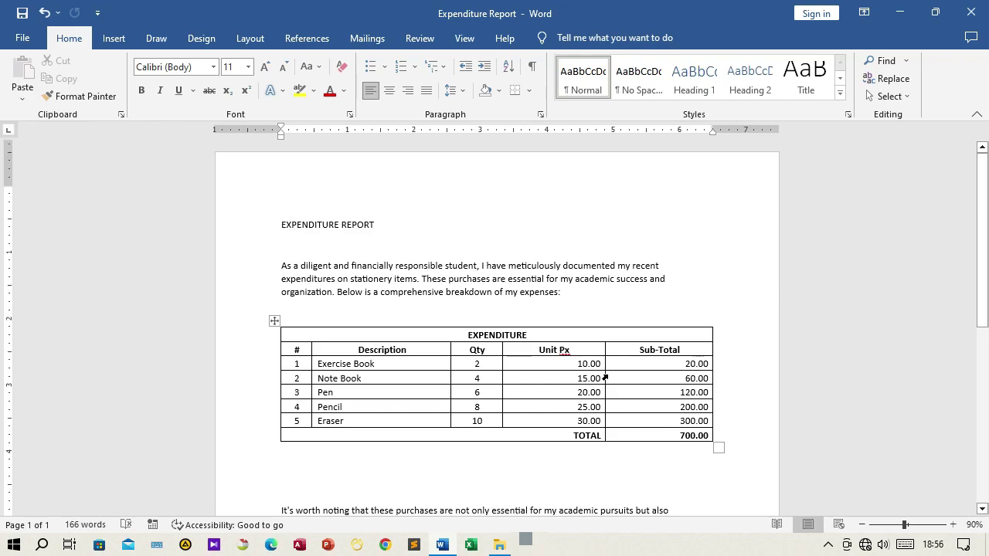
scroll(604, 378, down, 5)
scroll(607, 376, up, 4)
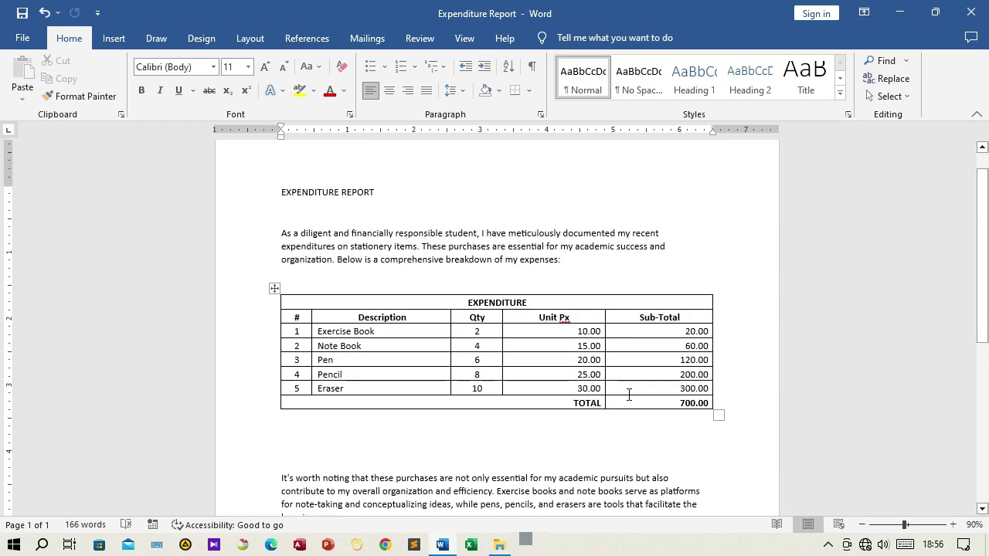
Close the Expenditure Report document with its changes saved and open the Expenditure workbook from the Link Excel to Word folder.
click(971, 13)
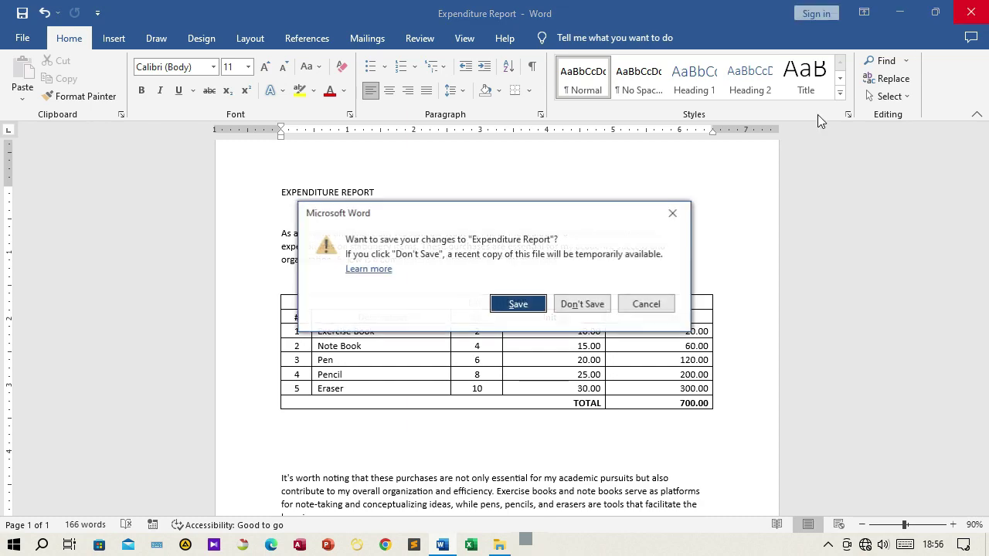
click(521, 306)
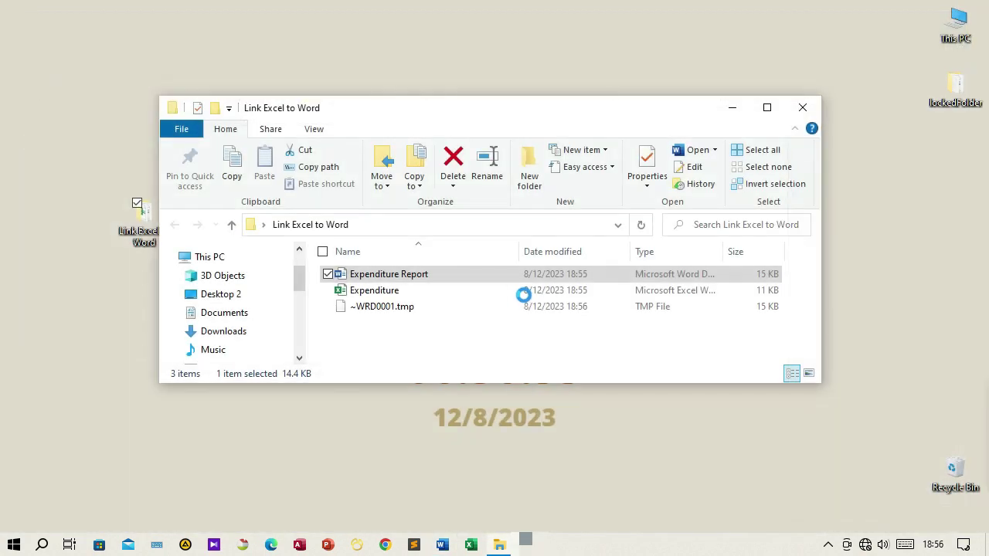
click(400, 295)
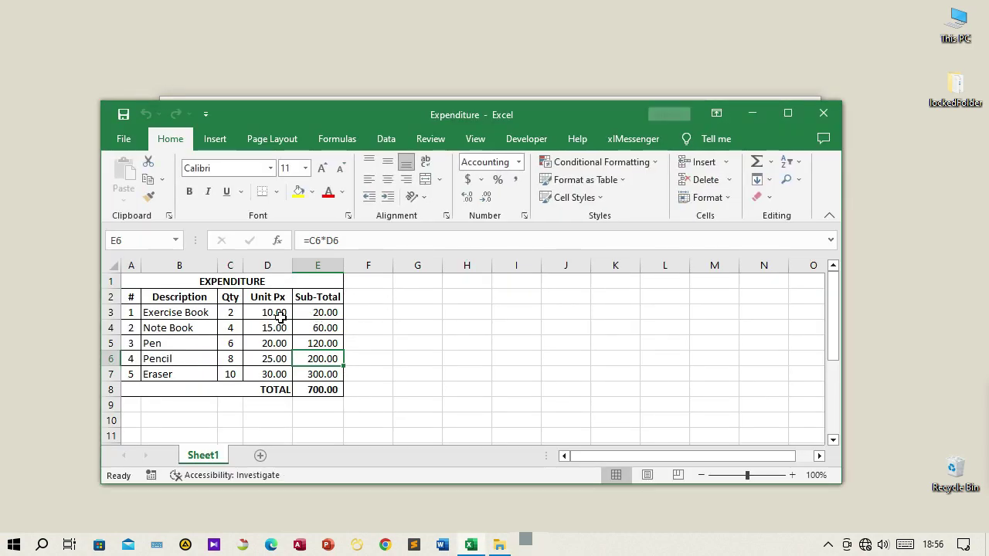
Set the Exercise Book quantity to 4 in the Expenditure workbook, and close the workbook with the change saved.
click(225, 313)
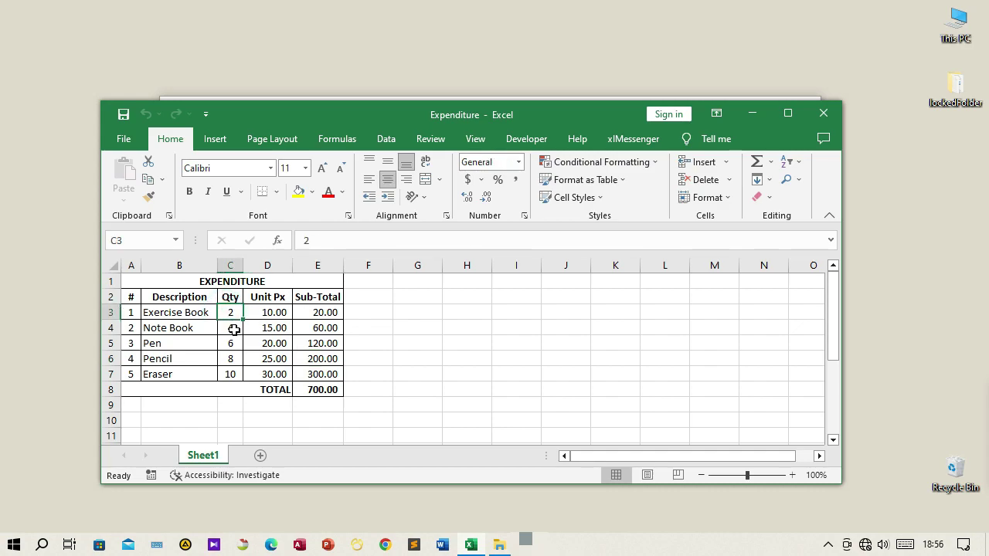
text(4)
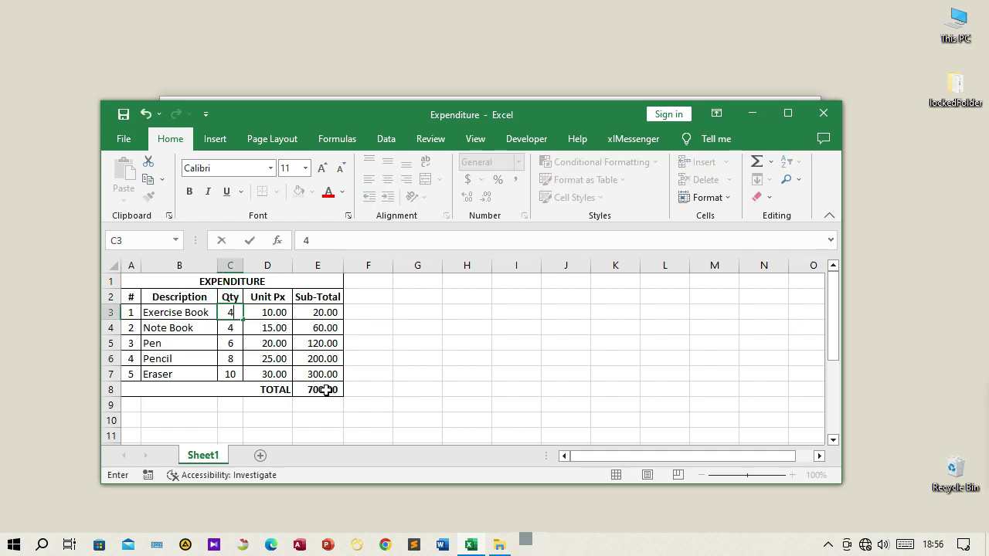
click(333, 359)
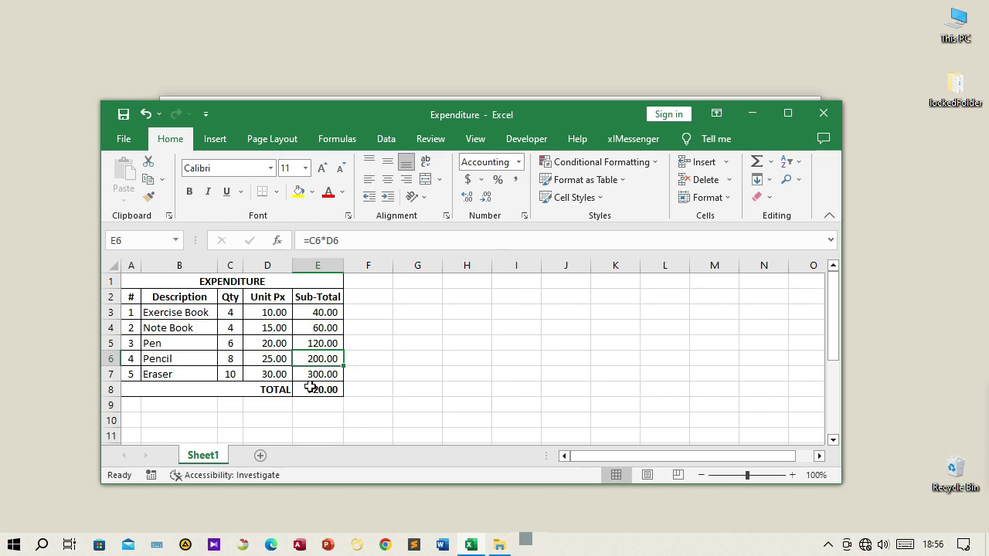
click(821, 113)
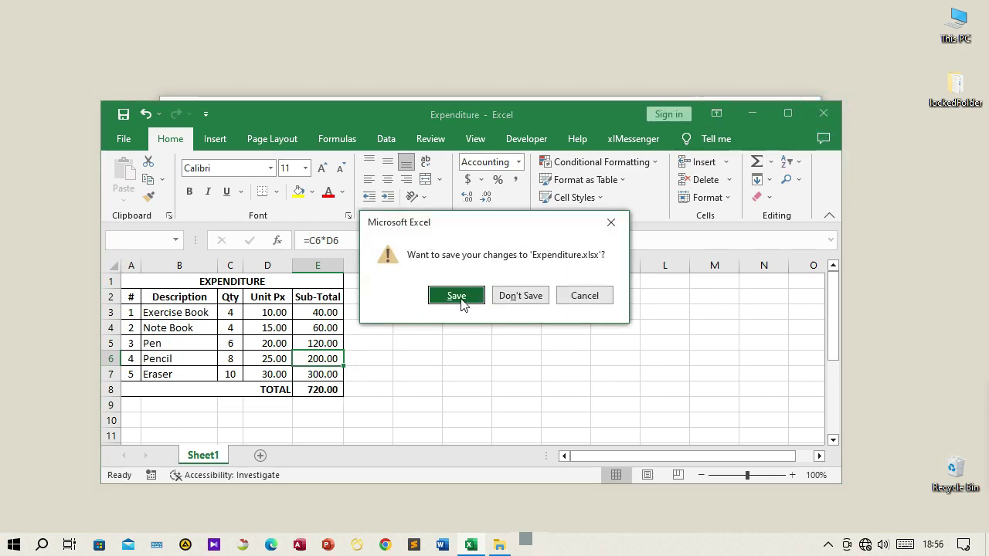
click(461, 304)
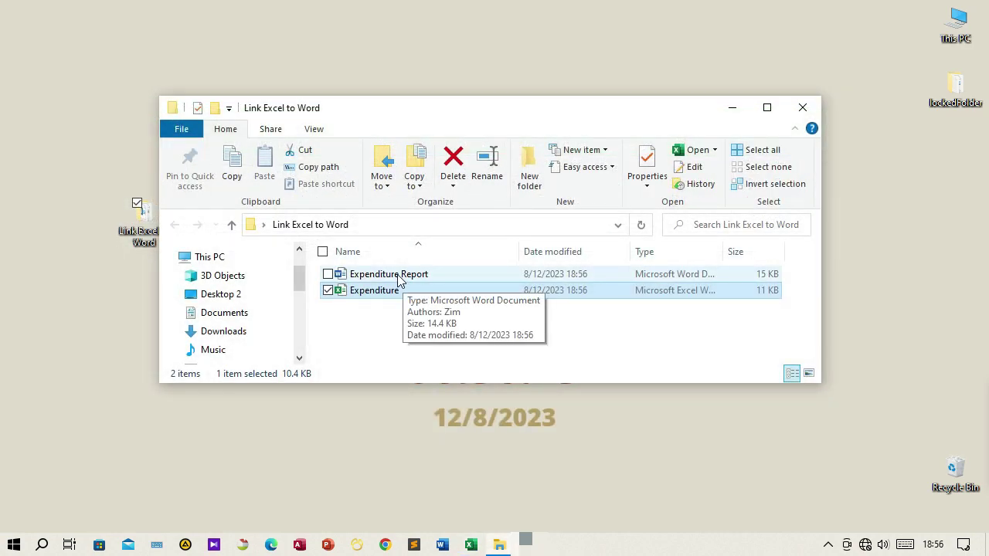
Reopen Expenditure Report, updating it with data from the linked files, and close it with the changes saved.
double_click(403, 274)
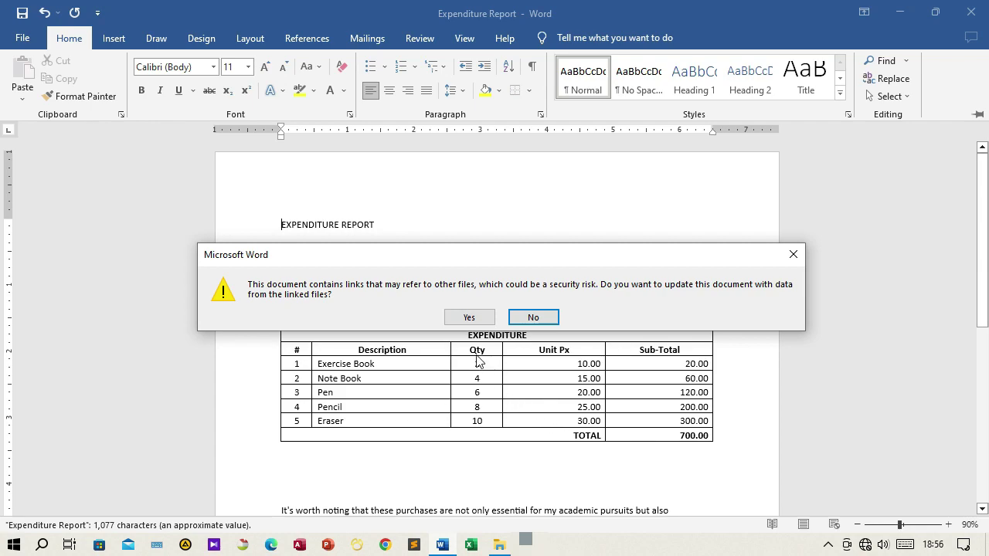
click(468, 319)
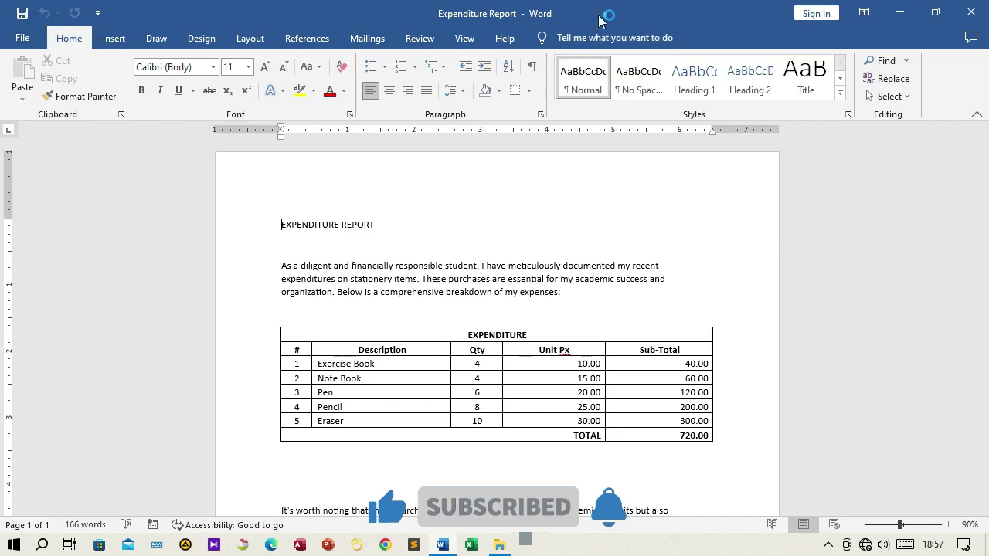
click(970, 12)
click(971, 12)
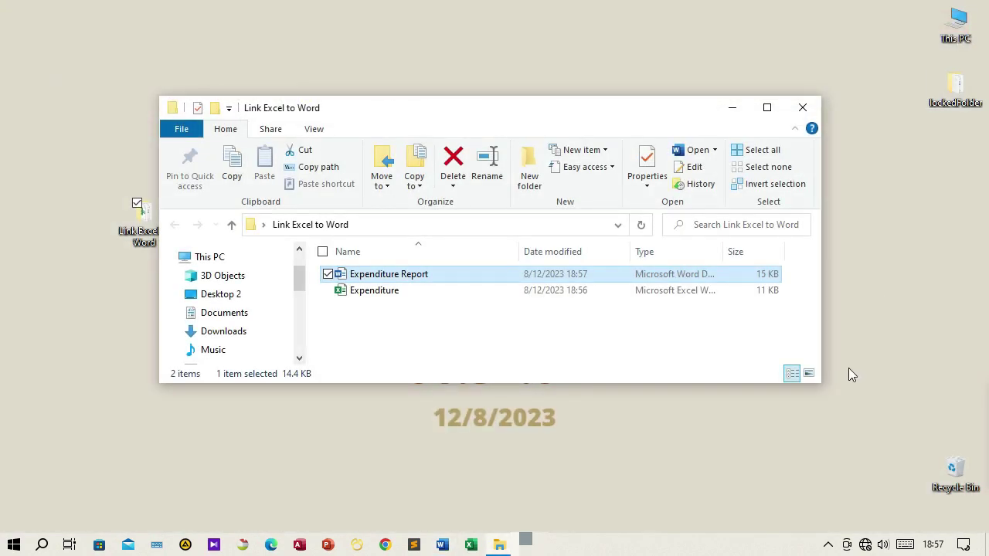